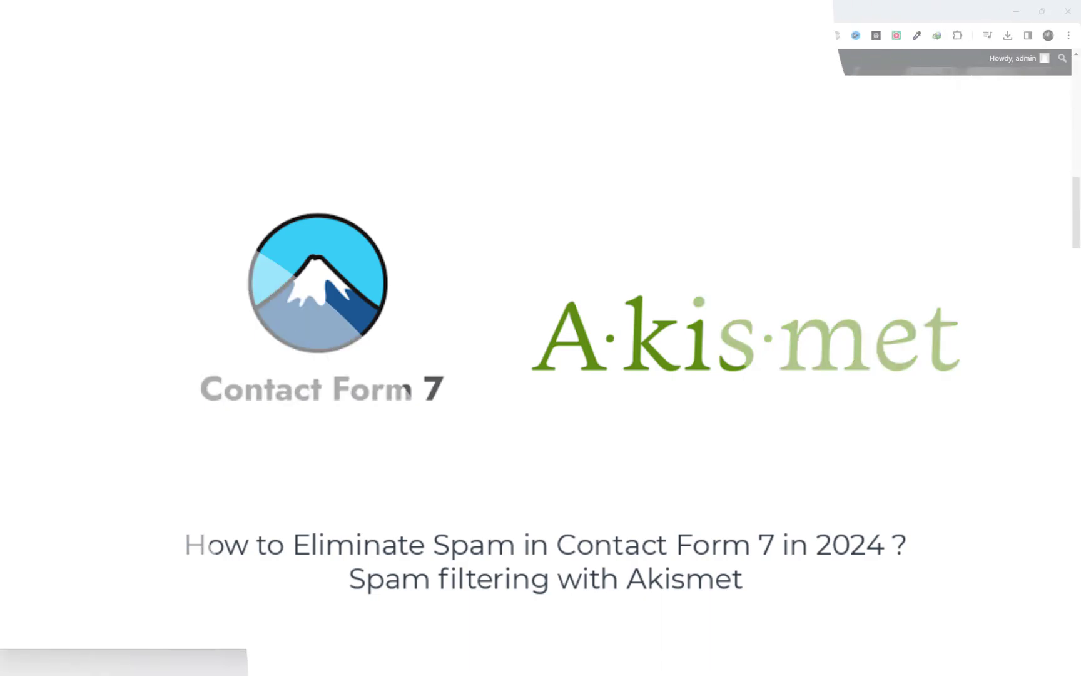
- Step through the Contact page form's name, email, subject and message fields
click(546, 180)
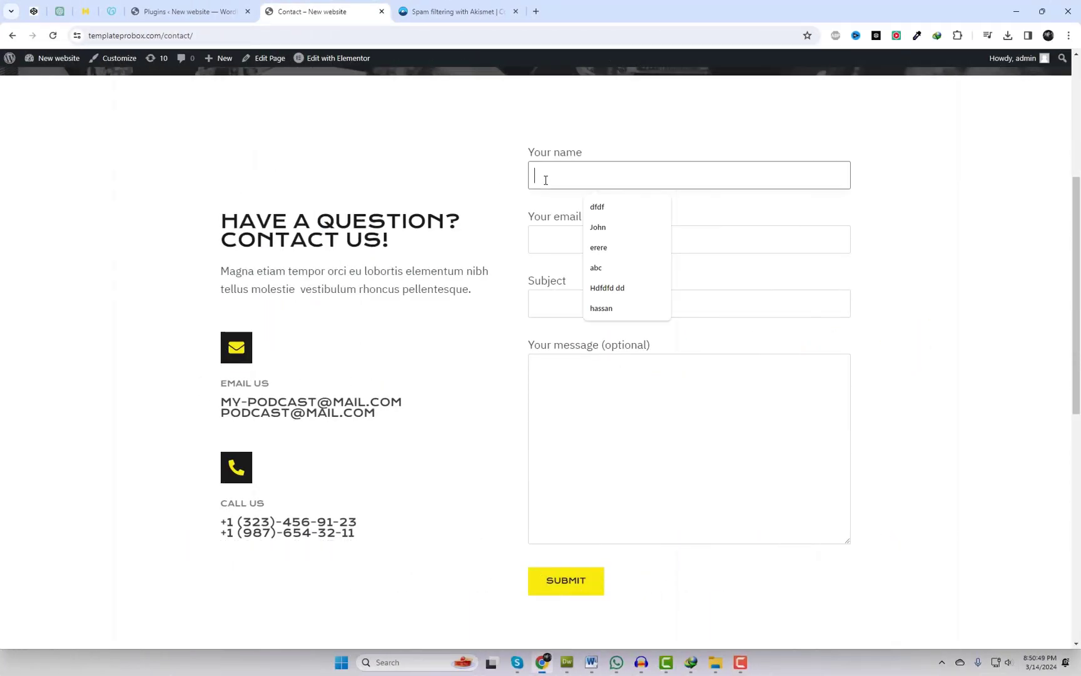
click(546, 245)
click(548, 304)
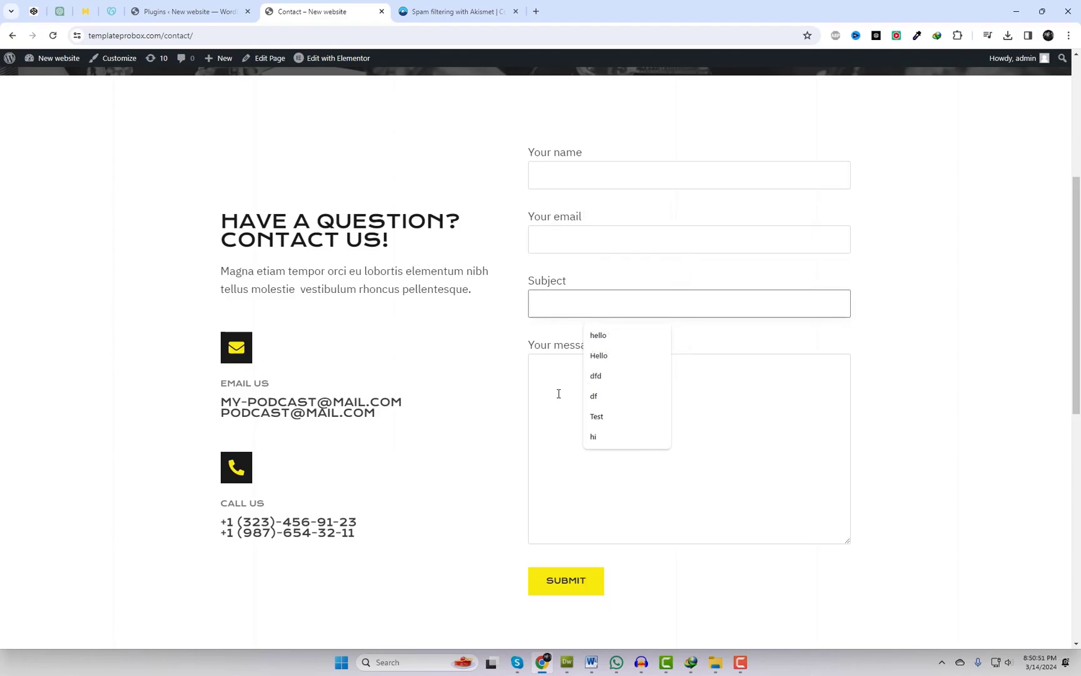
click(559, 394)
click(186, 10)
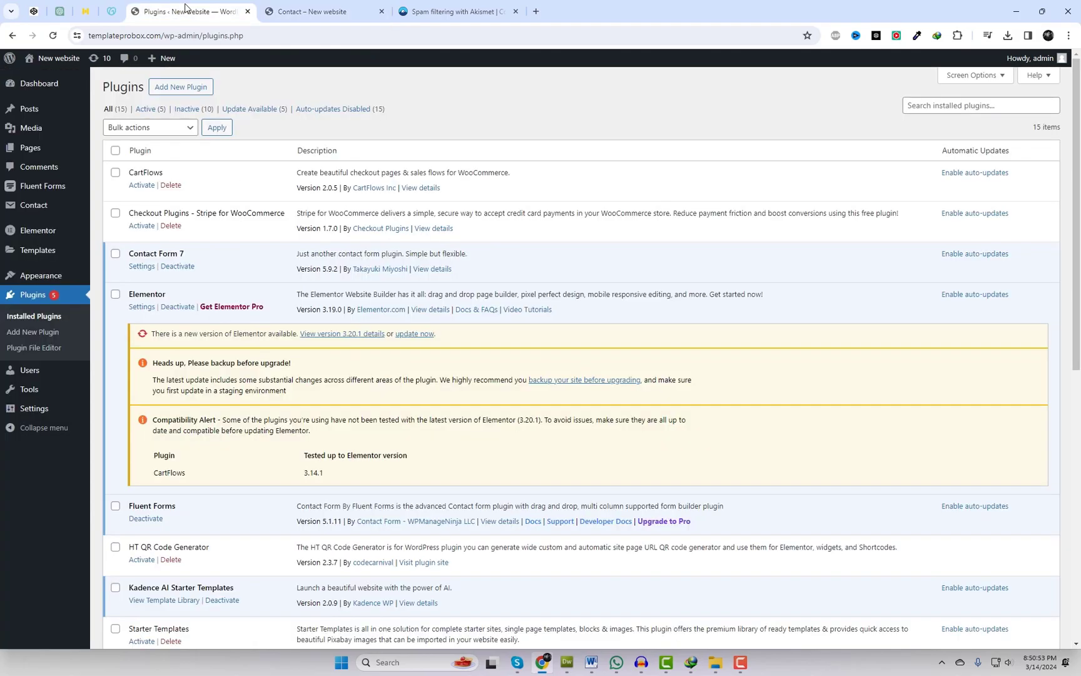
mouse_move(33, 205)
click(127, 216)
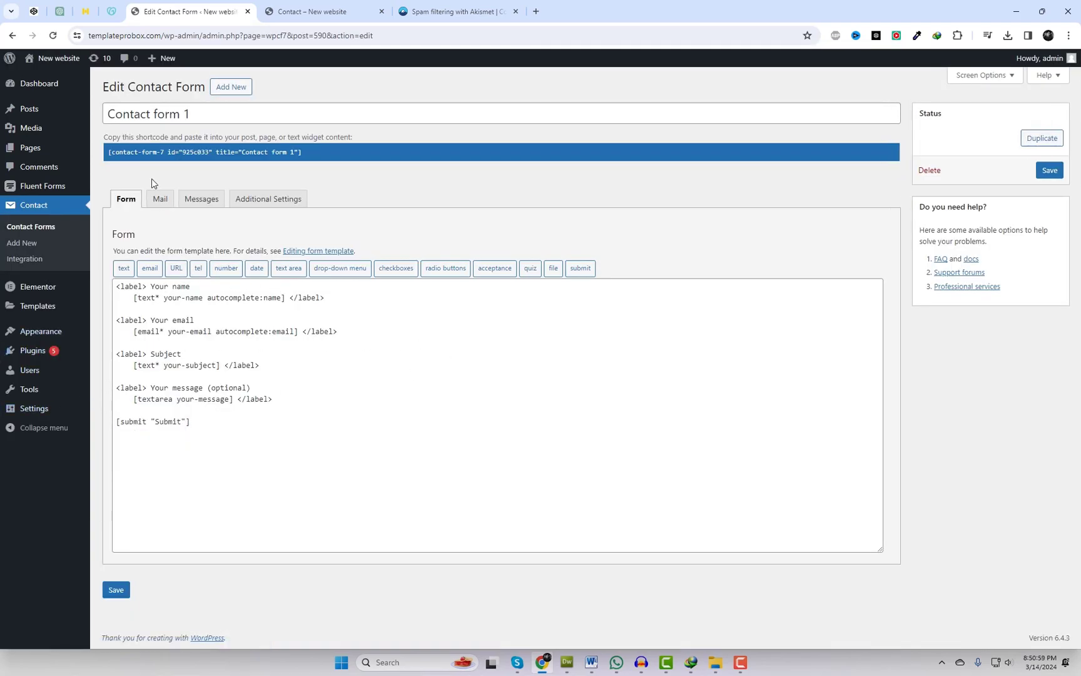
mouse_move(29, 355)
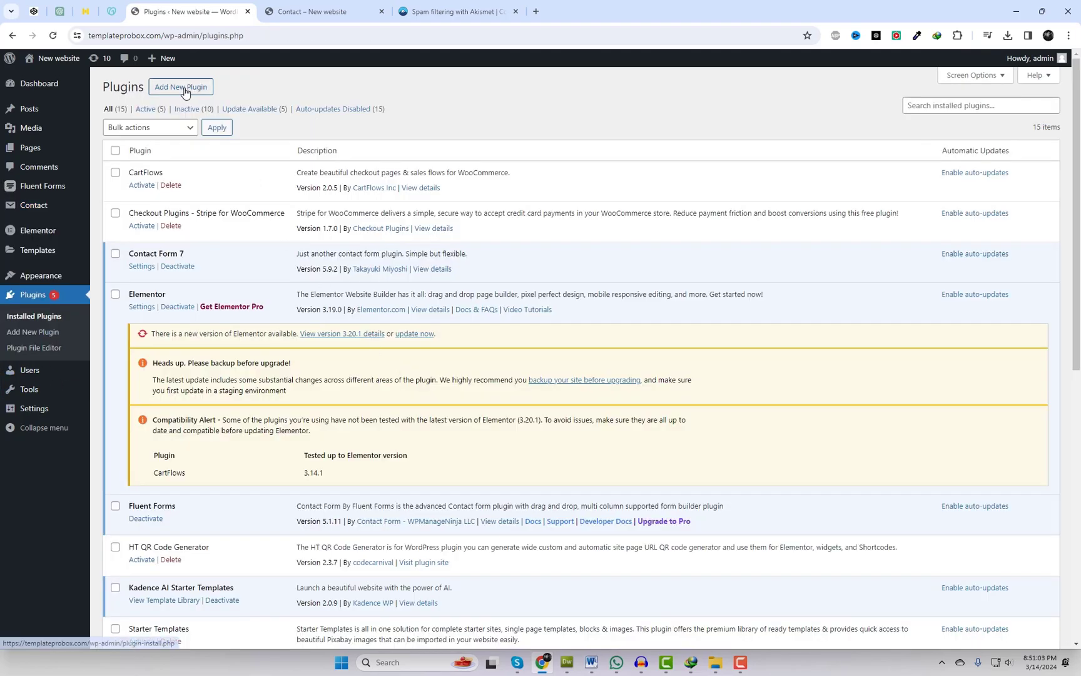
drag(185, 253, 129, 253)
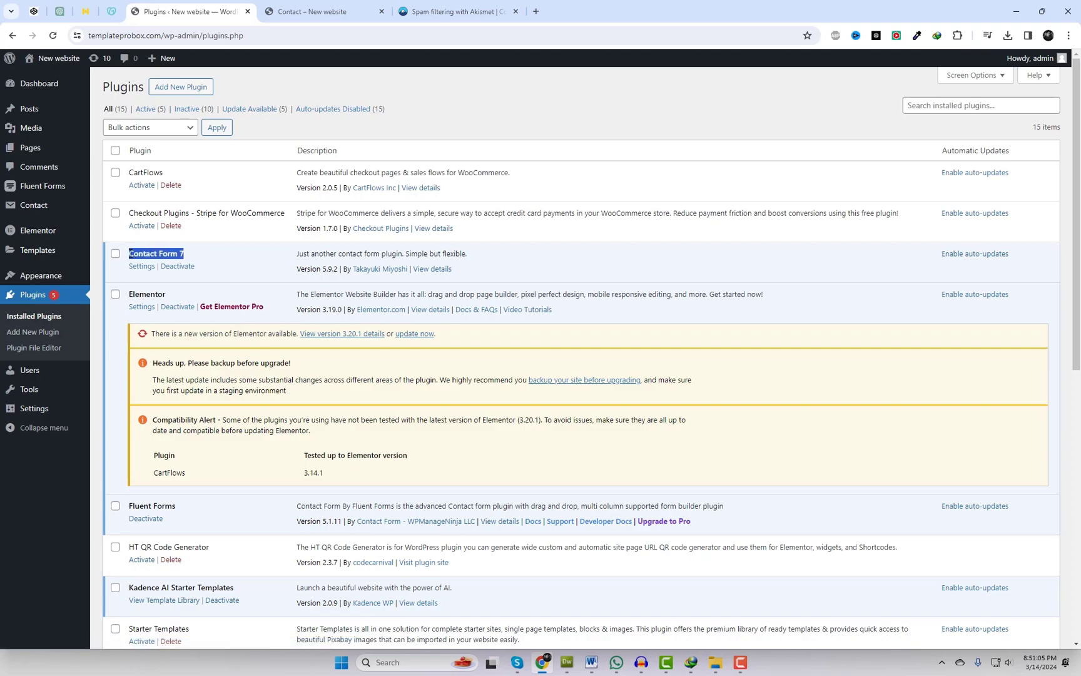
- Search for Akismet, install and activate Akismet Anti-spam, and begin its account setup
click(176, 87)
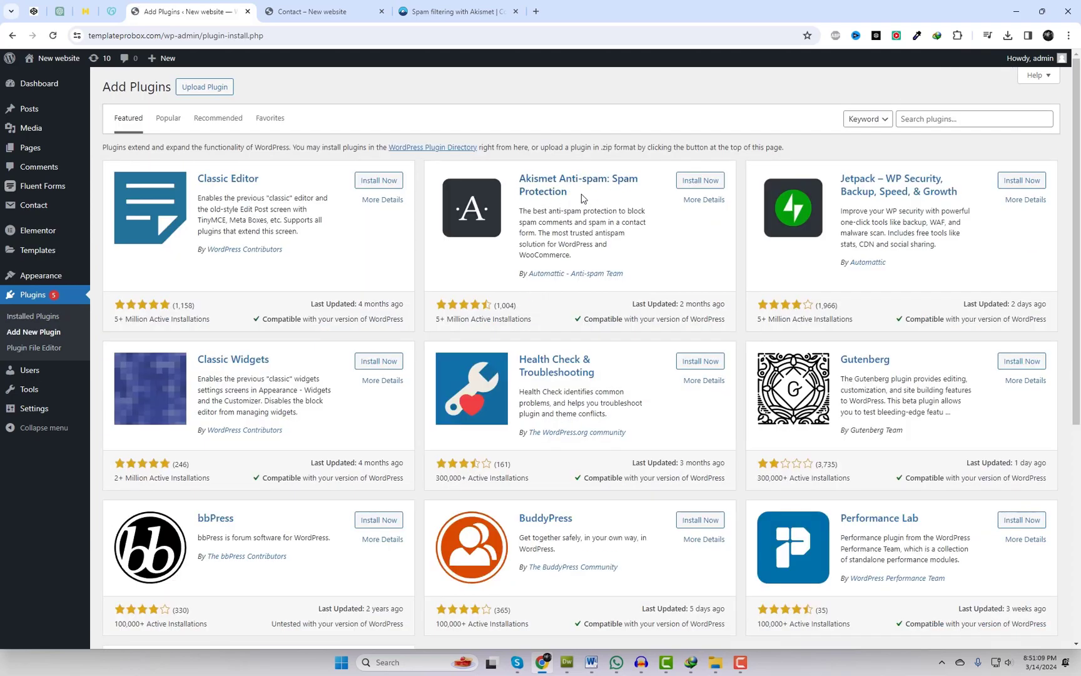
drag(587, 197, 524, 178)
click(906, 119)
text(Akismet)
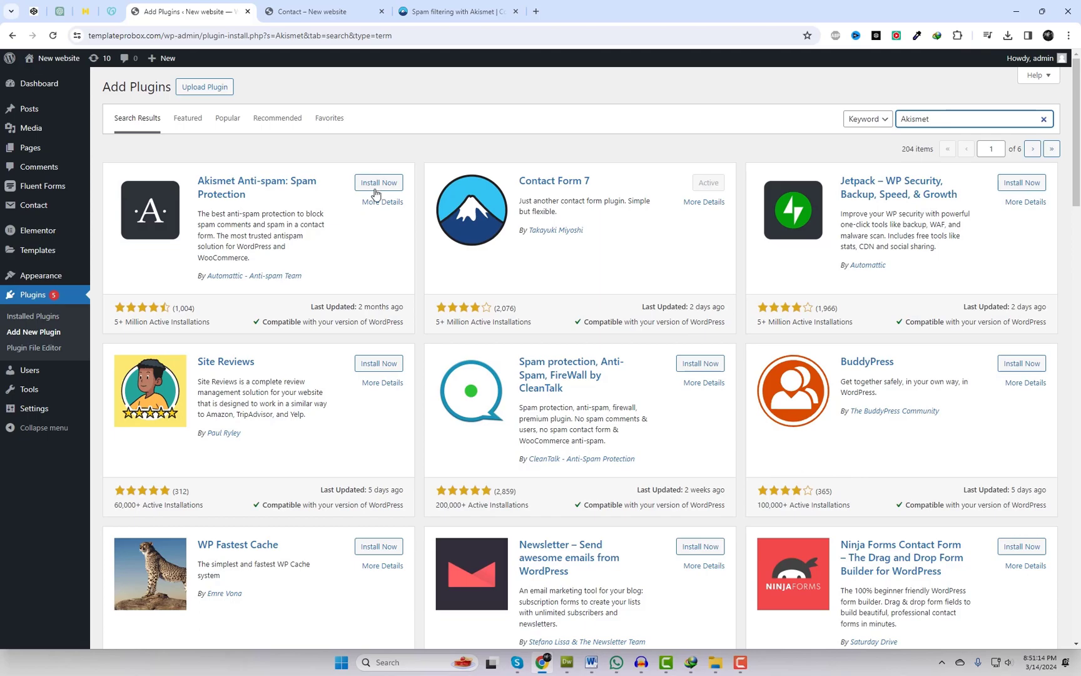
click(377, 184)
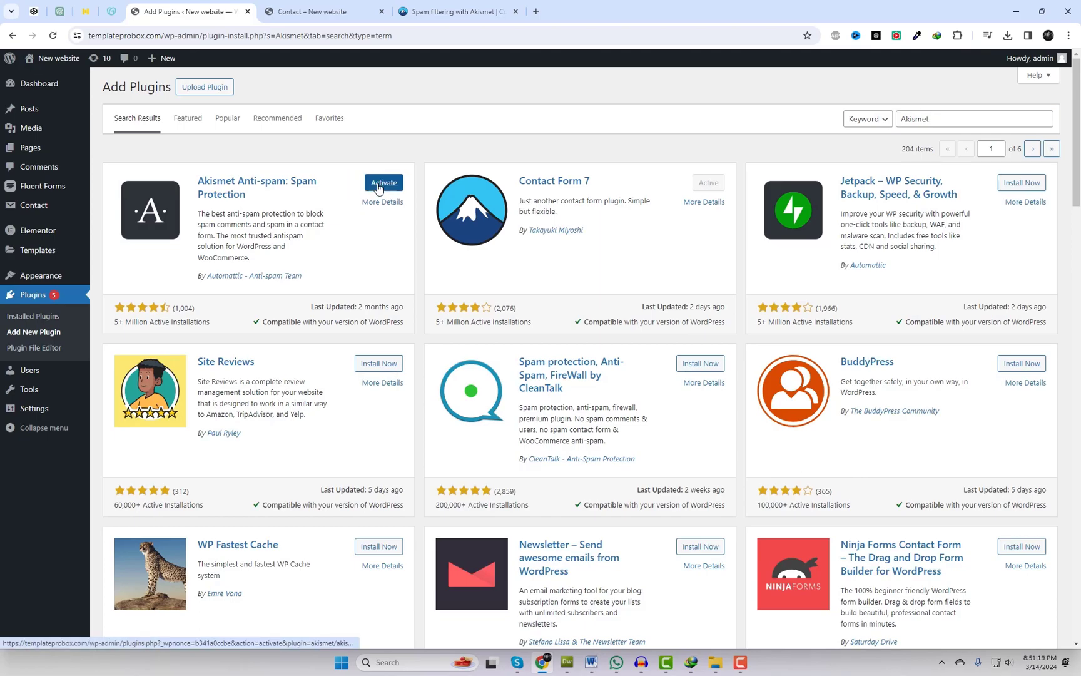
click(378, 186)
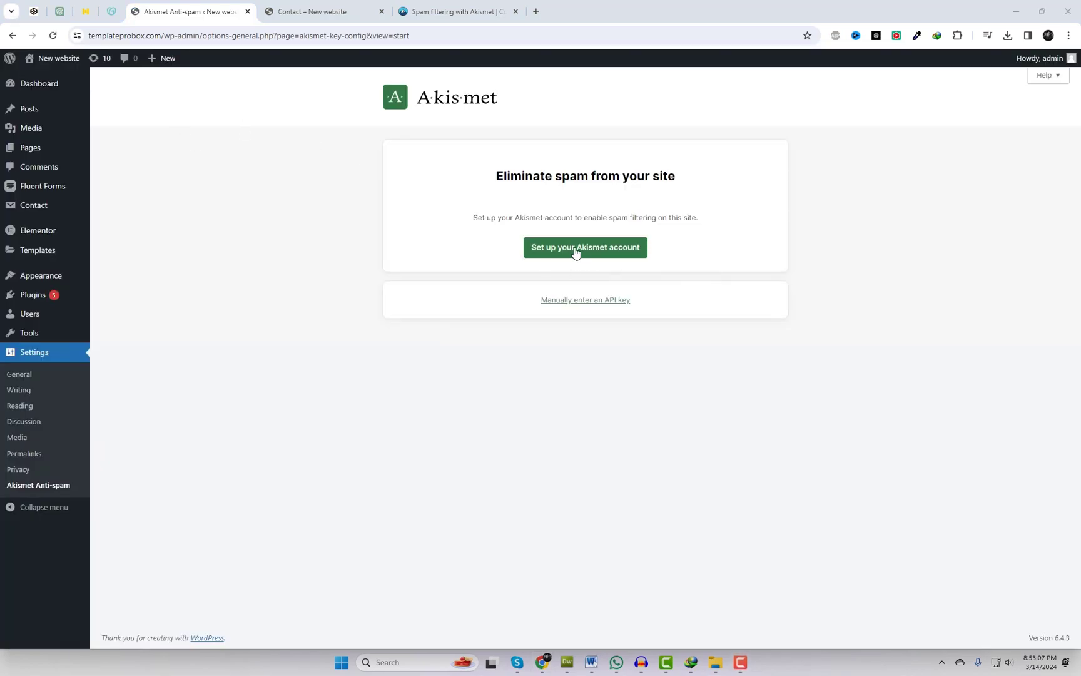
click(565, 248)
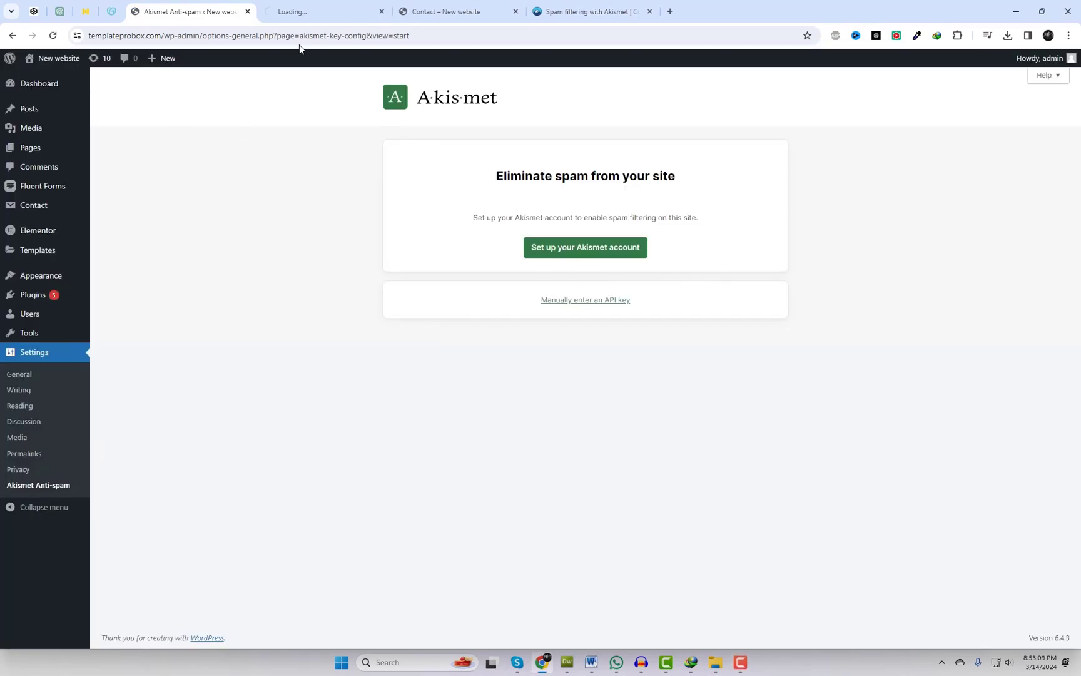
- Go to the Akismet pricing page and choose Sign in
click(297, 7)
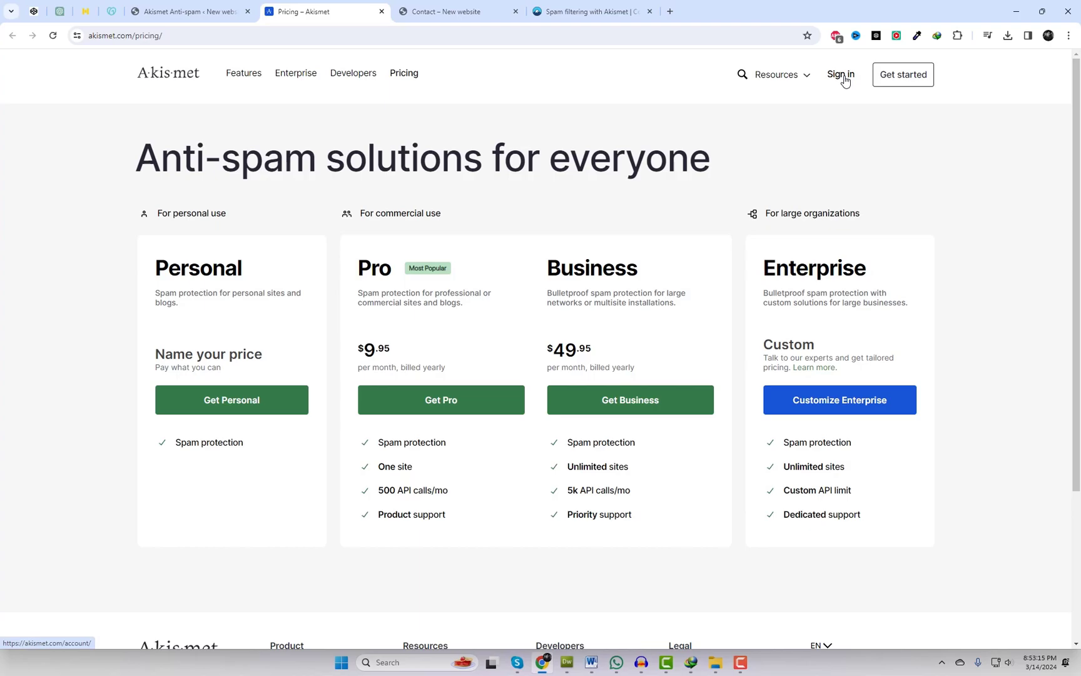
click(901, 85)
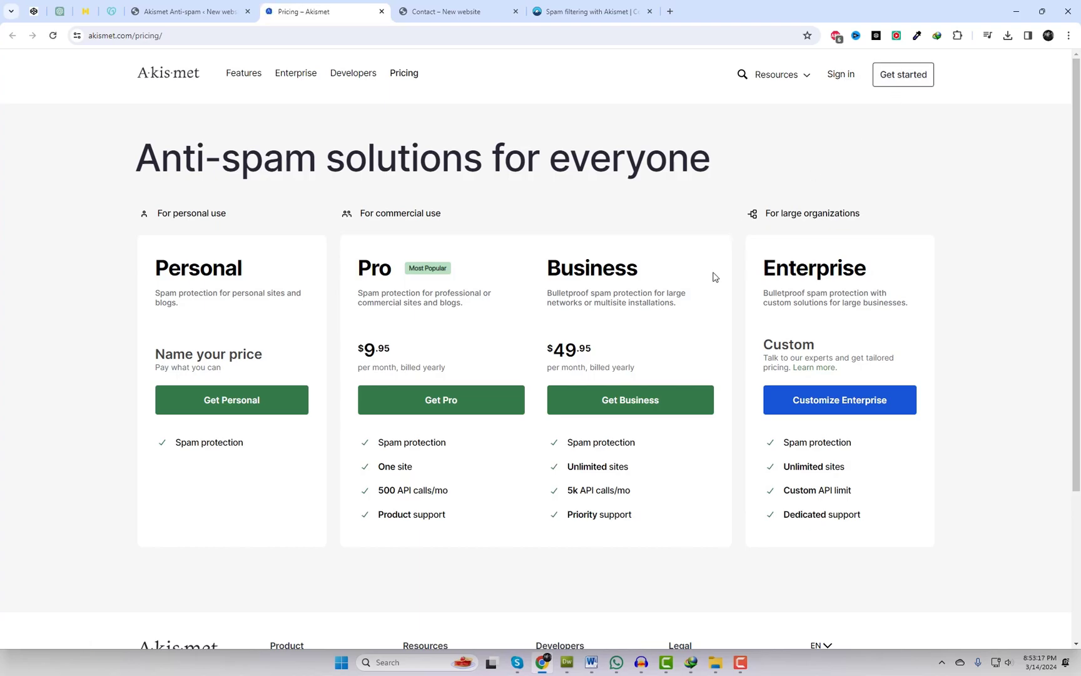
click(845, 82)
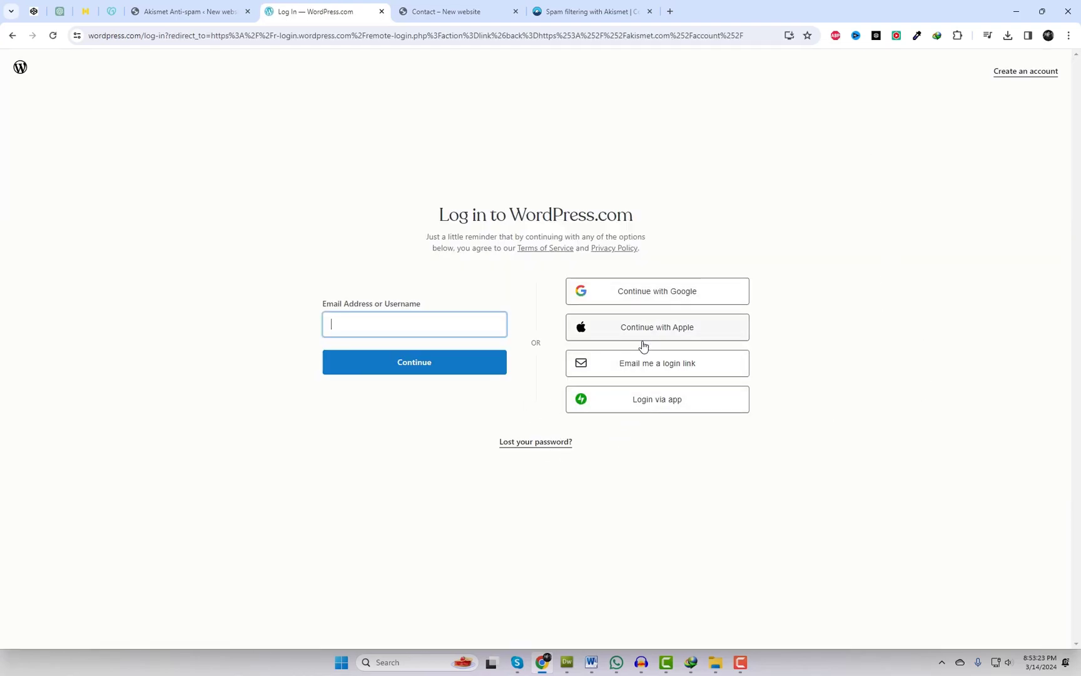
- Look at the emailed login-link option, then return to the main login form
click(648, 371)
click(751, 321)
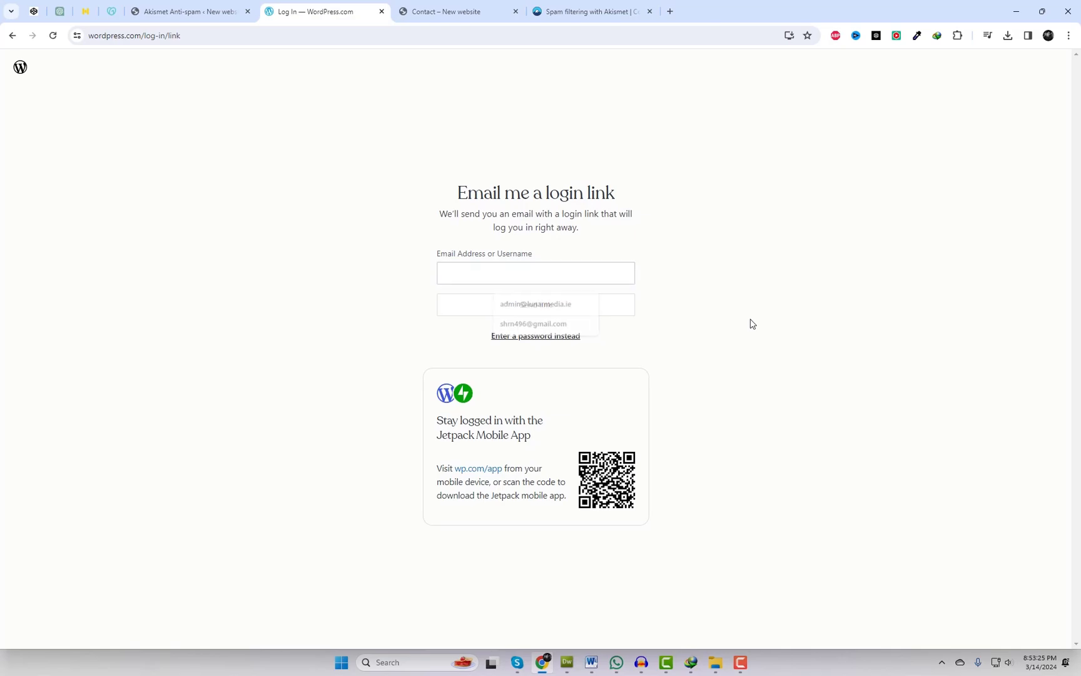
click(13, 36)
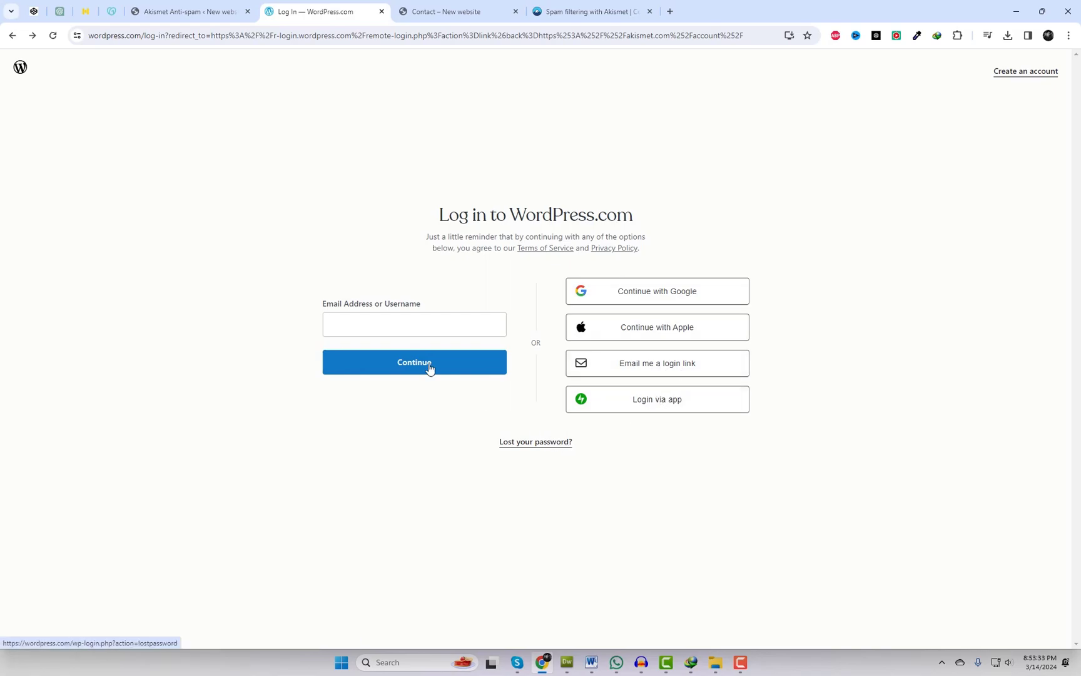
- Enter the account email and password, then request a login link by email after rejection
click(405, 323)
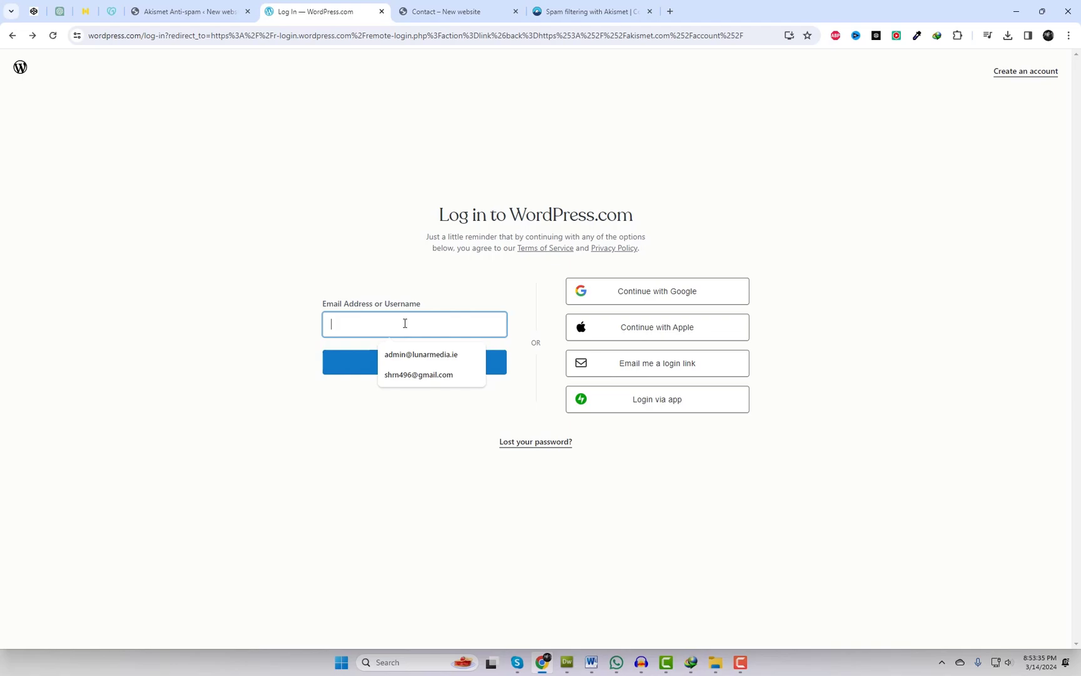
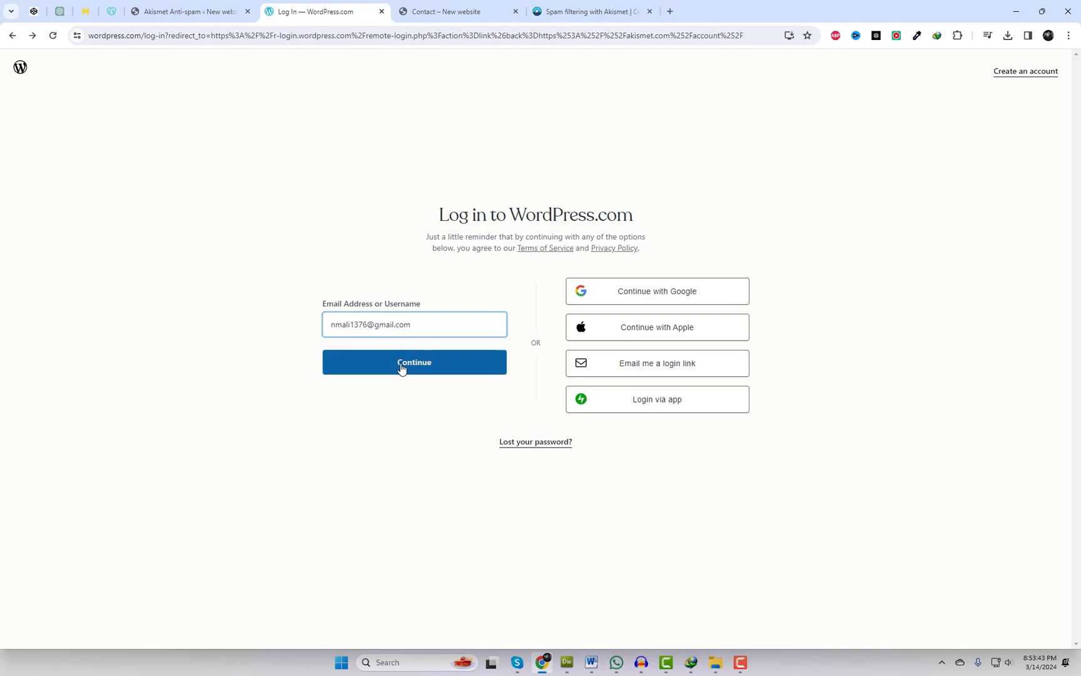
click(401, 367)
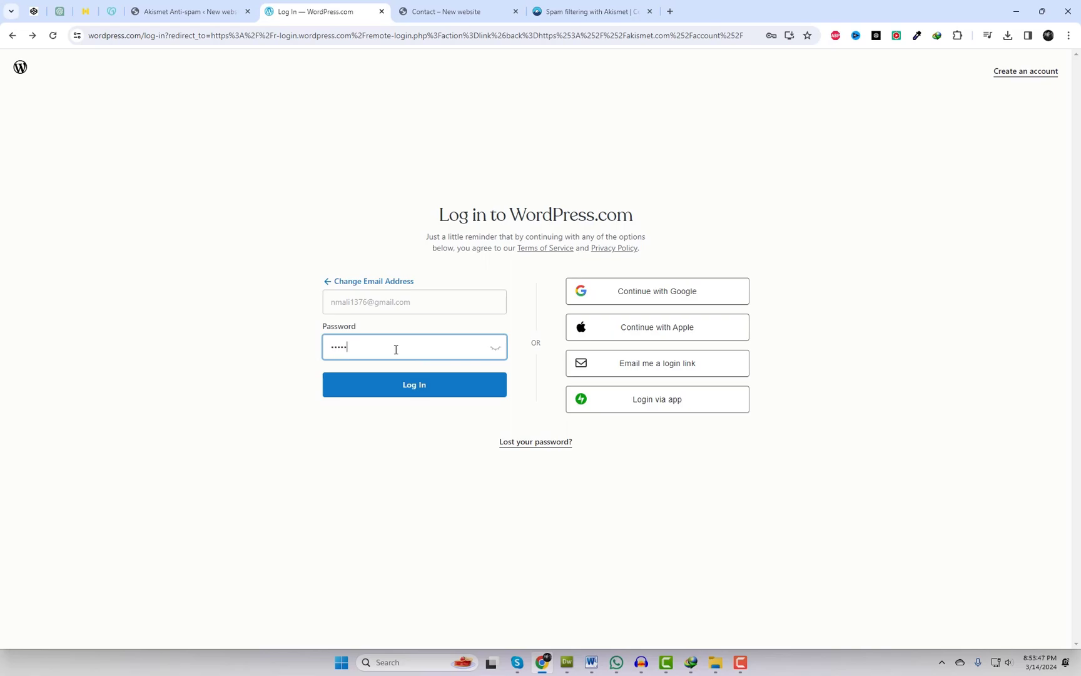
click(425, 391)
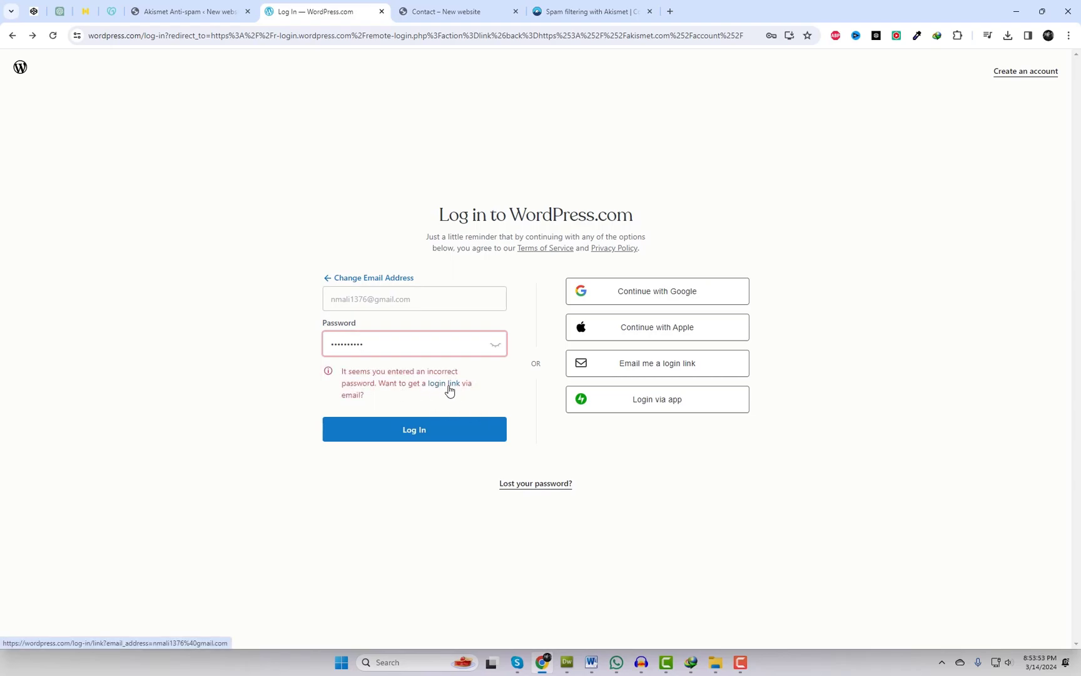
click(449, 390)
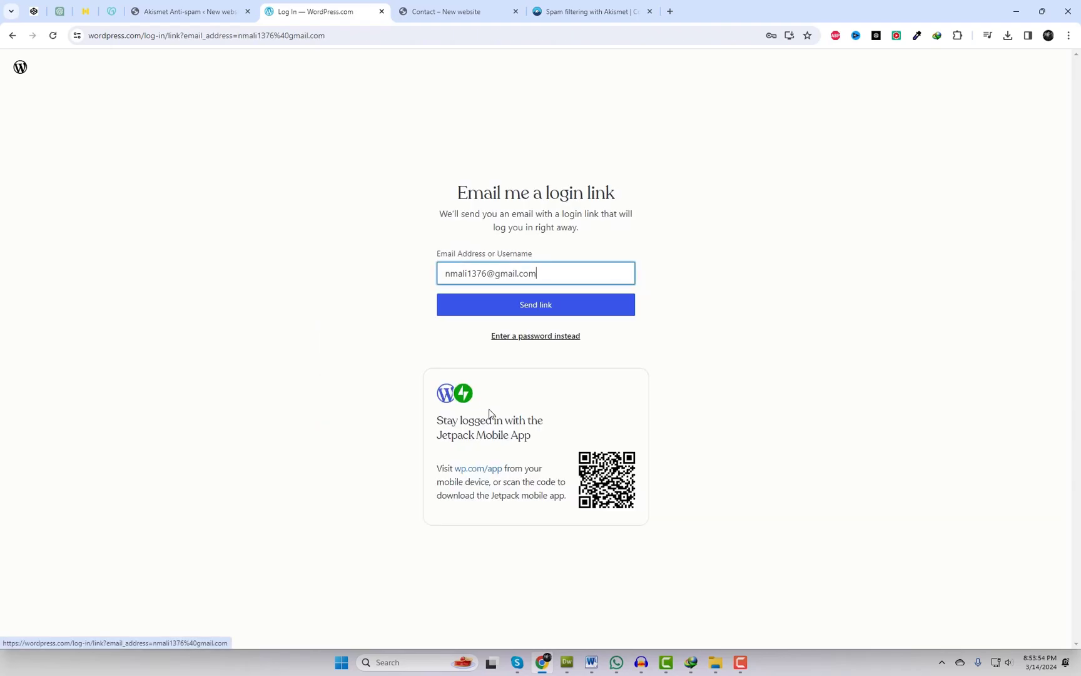
click(534, 314)
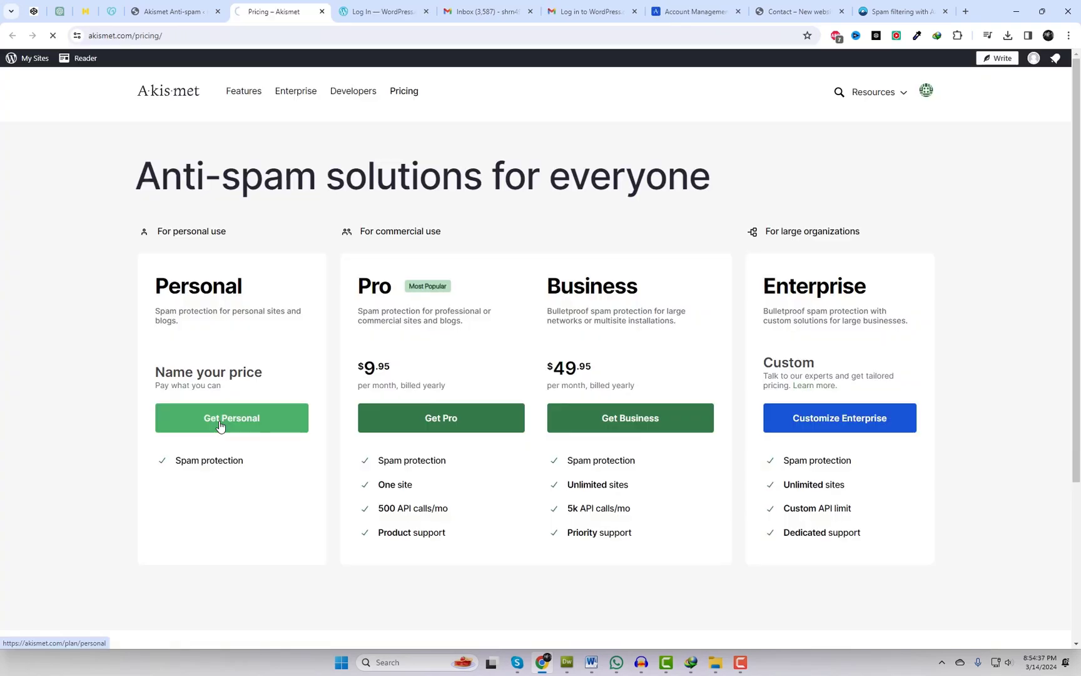
- Pick Akismet Personal, slide the price to $0, tick all three non-commercial boxes, and continue
click(222, 419)
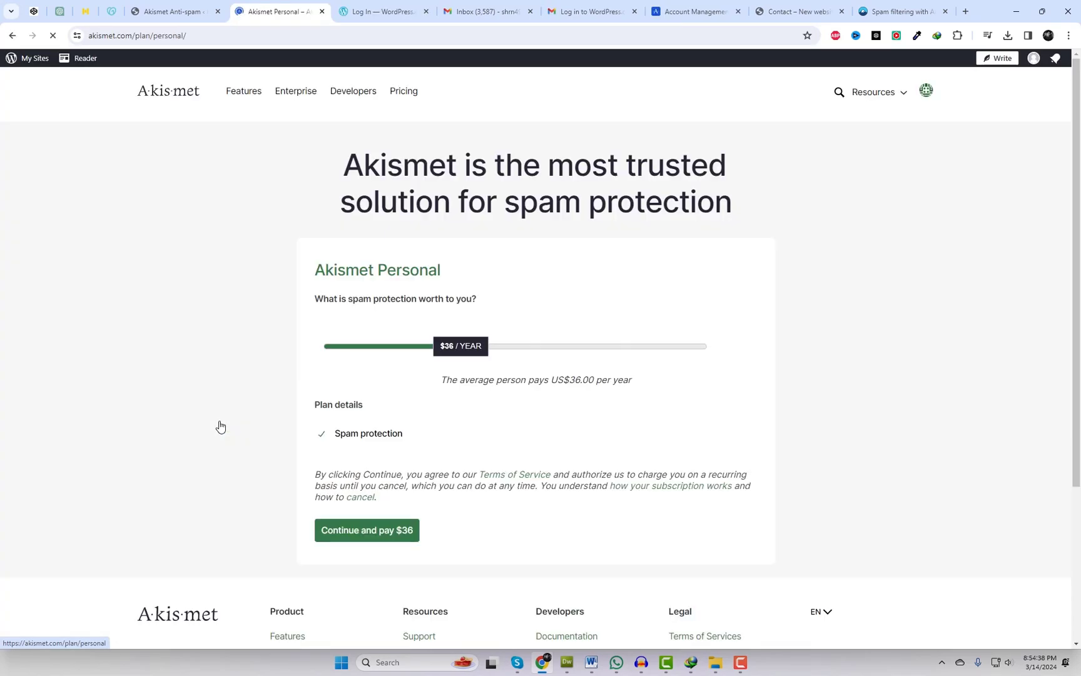
drag(462, 360, 322, 346)
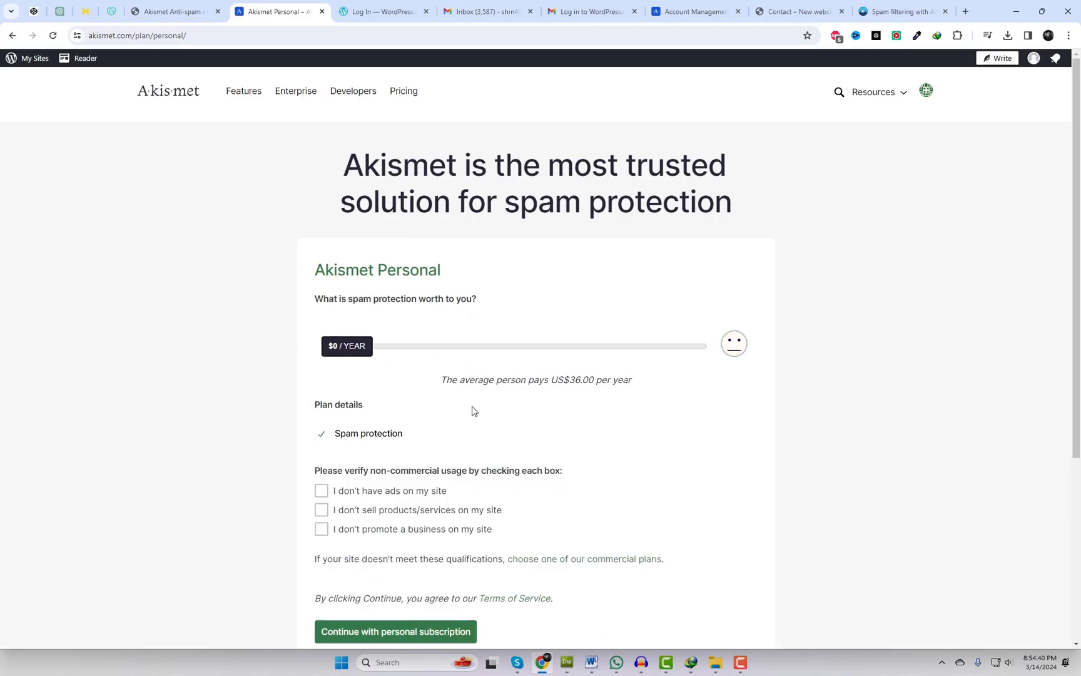
scroll(473, 410, down, 3)
scroll(366, 319, up, 1)
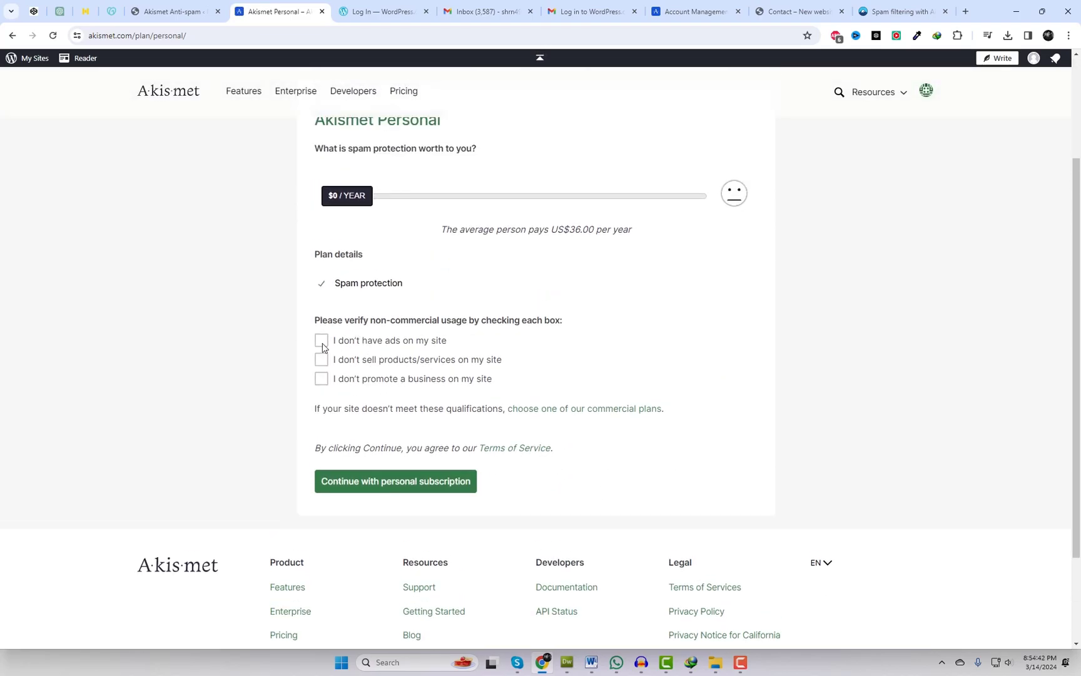
click(321, 340)
click(321, 359)
click(321, 378)
click(389, 491)
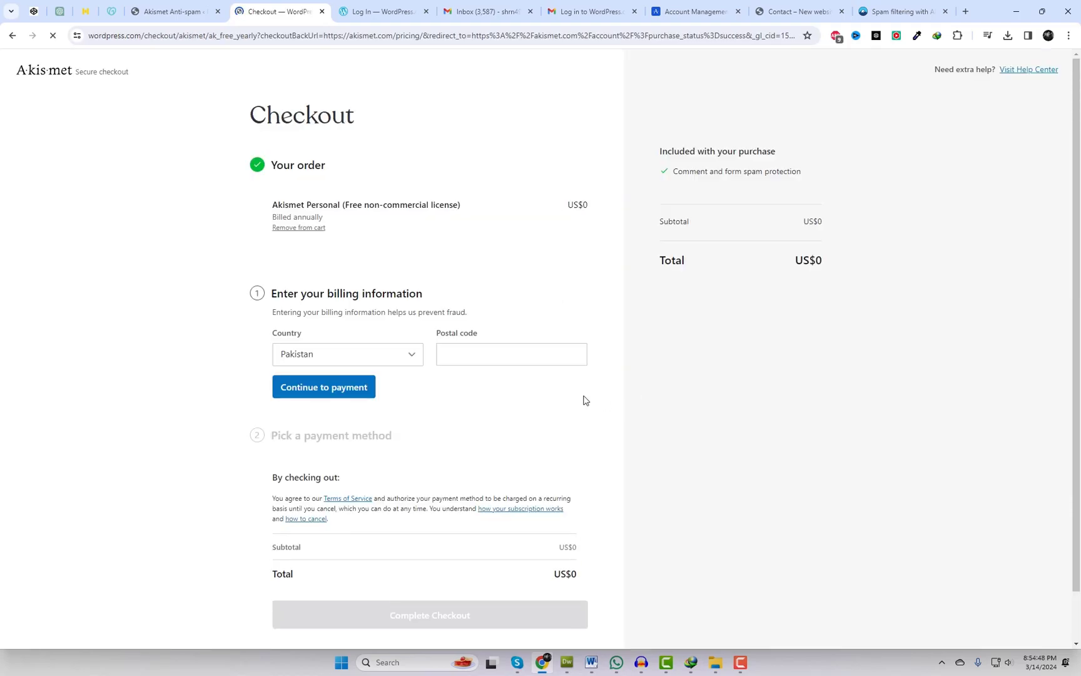
- Enter the billing postal code, complete the US$0 checkout, and dismiss the purchase notice
scroll(563, 385, down, 1)
click(477, 301)
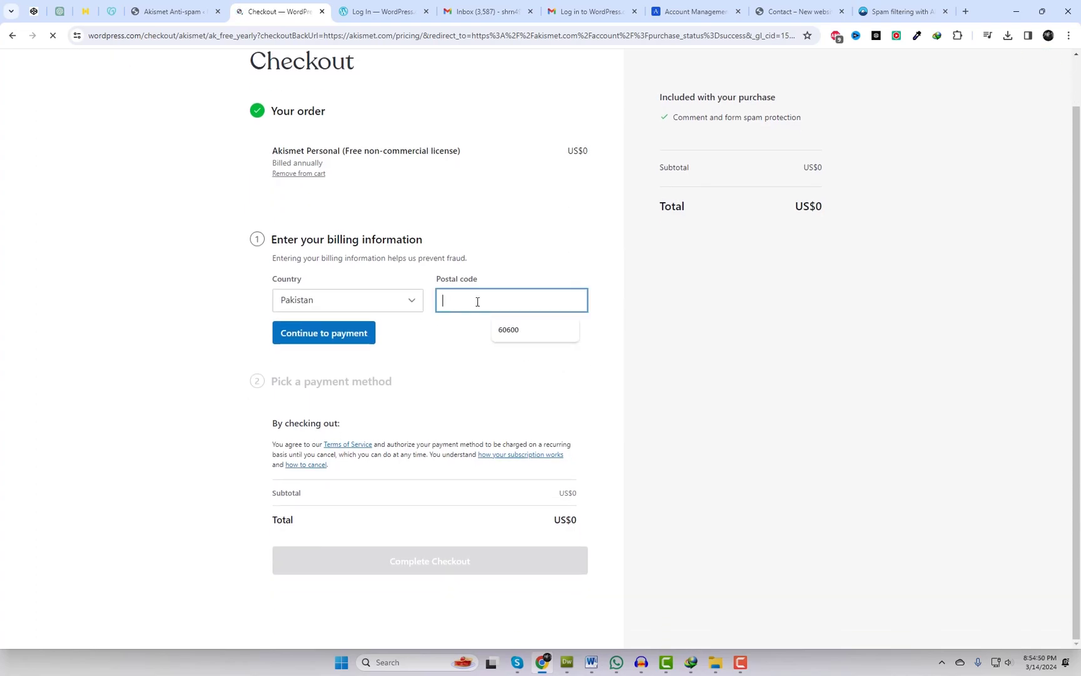
text(60600)
click(332, 337)
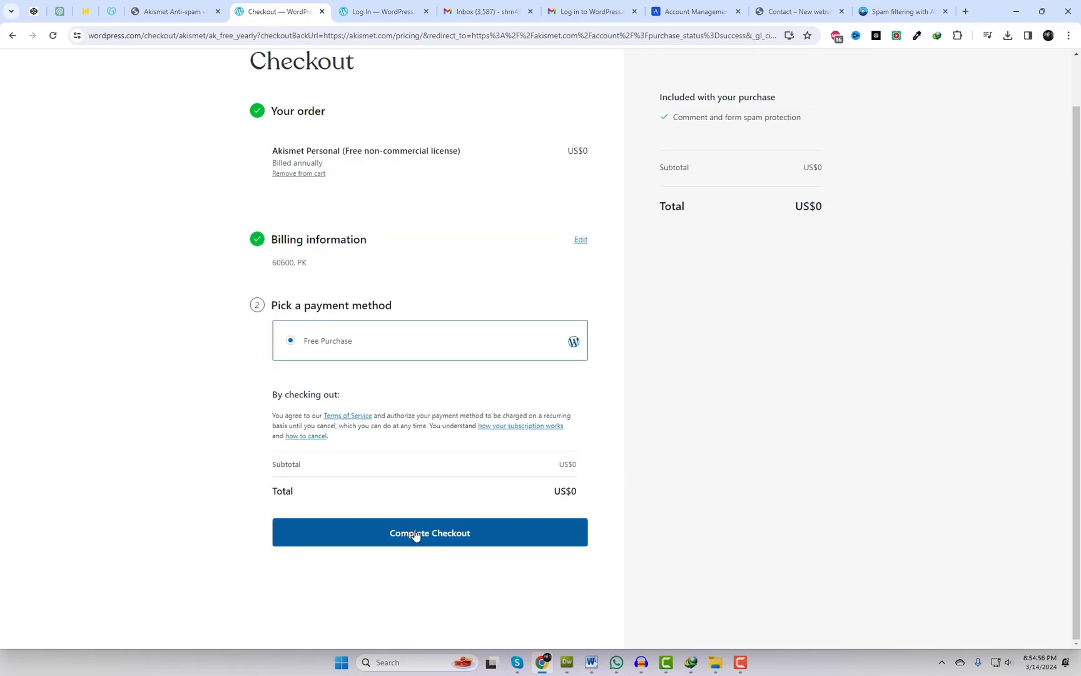
click(416, 538)
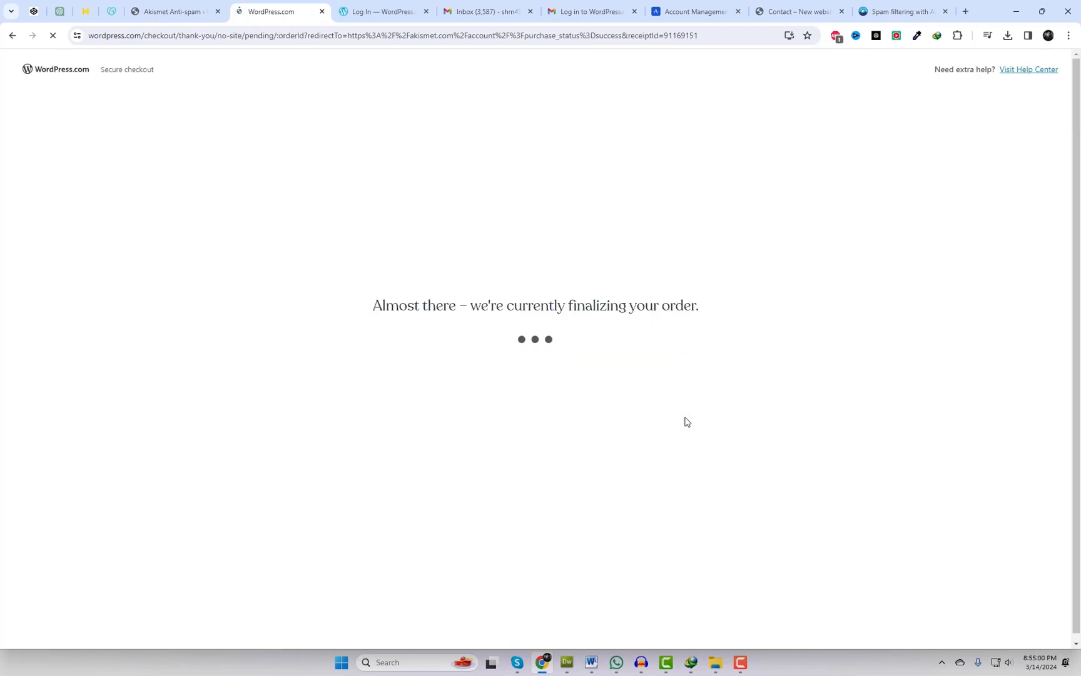
click(1041, 95)
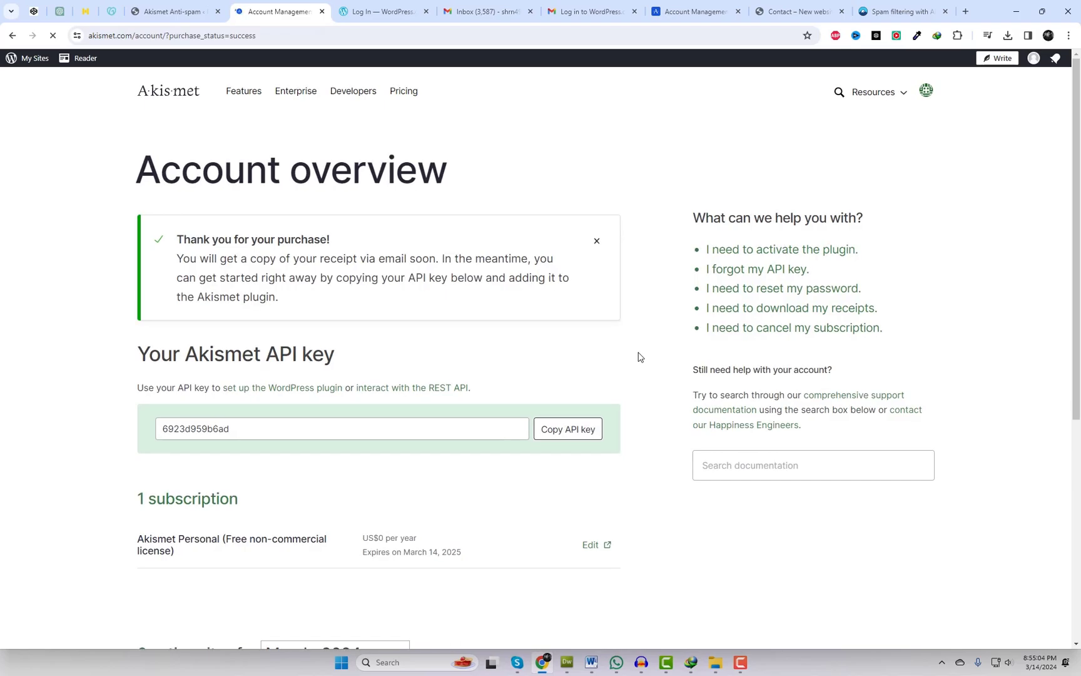
- Copy the Akismet API key and paste it into the site's Akismet settings to connect
click(568, 432)
key(ctrl+c)
drag(220, 557, 143, 536)
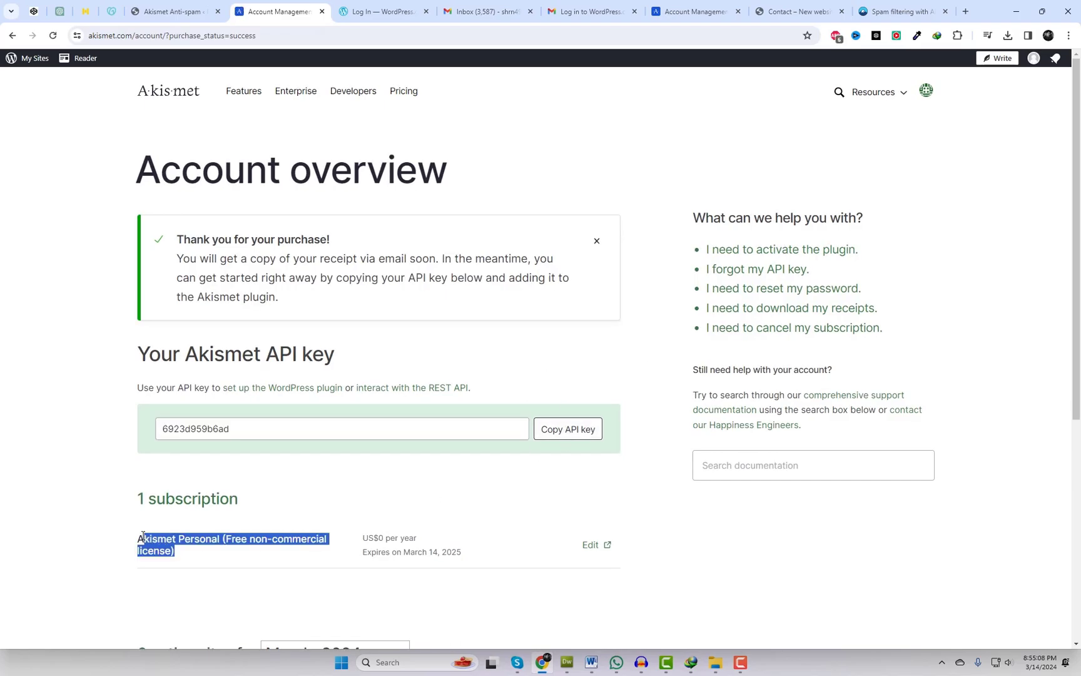
click(208, 6)
click(499, 372)
key(ctrl+v)
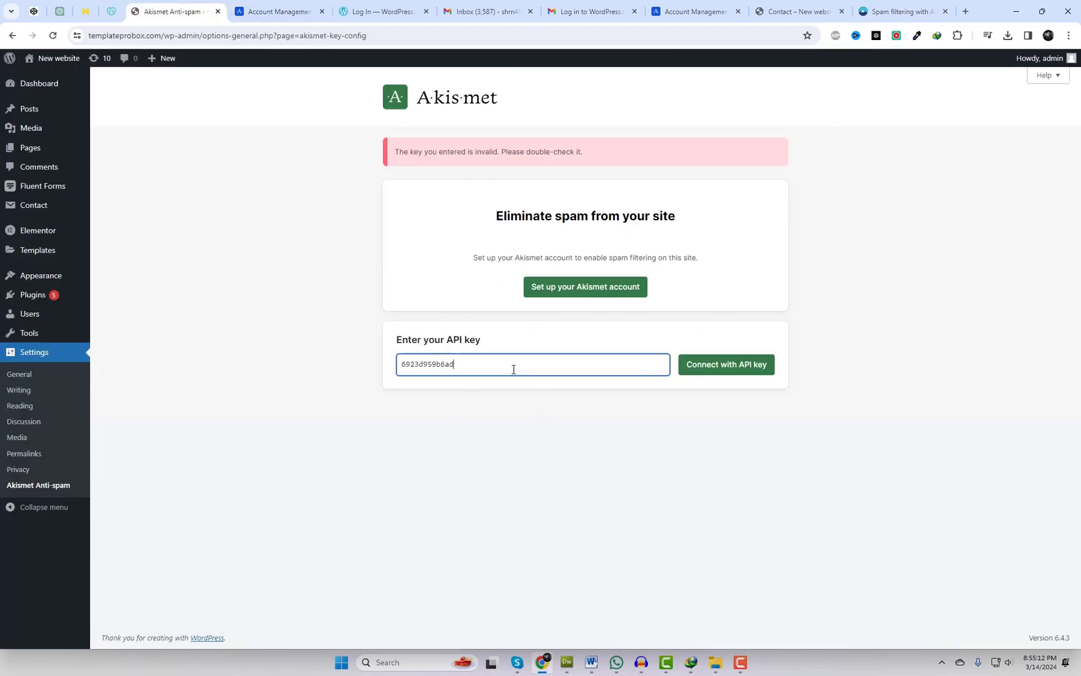
click(715, 367)
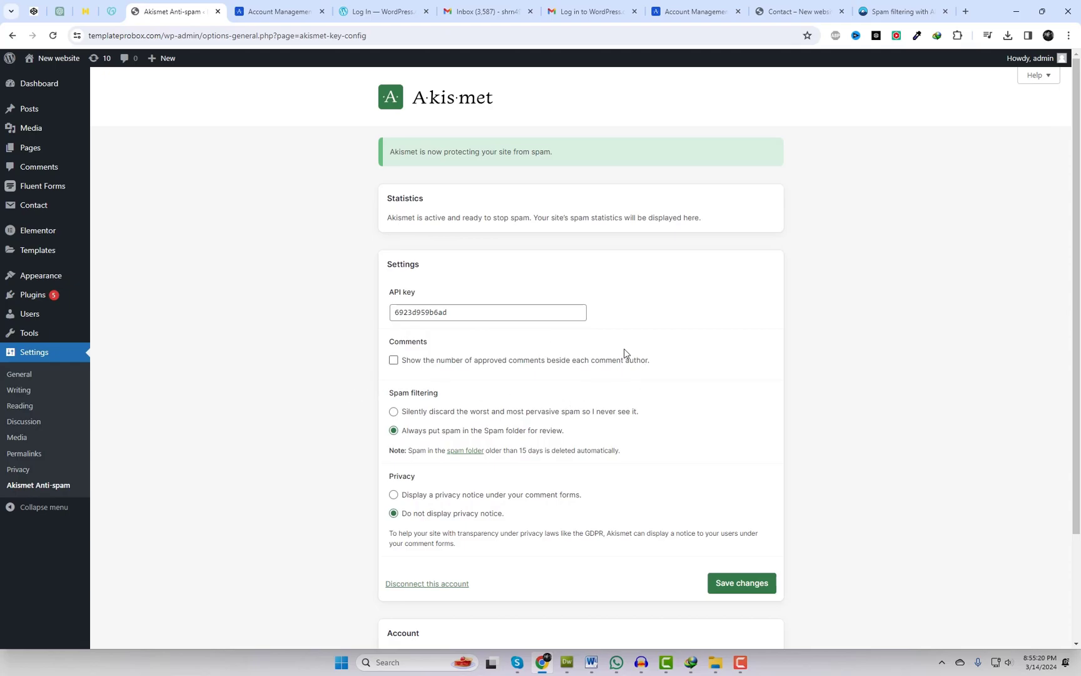
scroll(694, 394, down, 3)
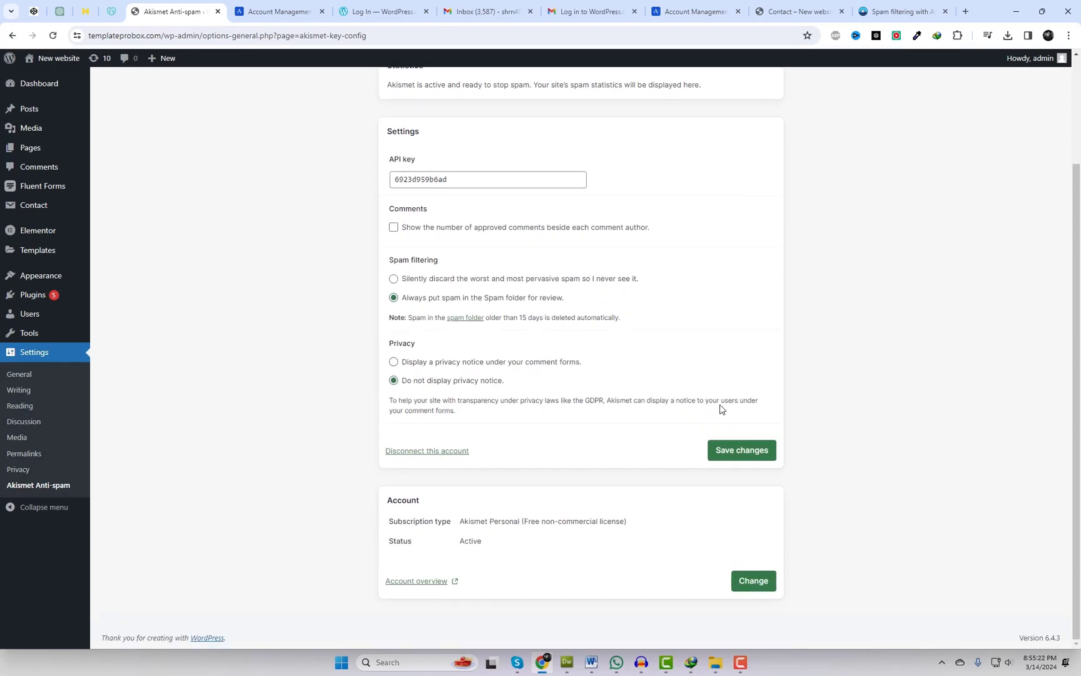
scroll(720, 408, up, 3)
- Open Contact form 1 for editing and place the cursor inside the name field tag
mouse_move(33, 205)
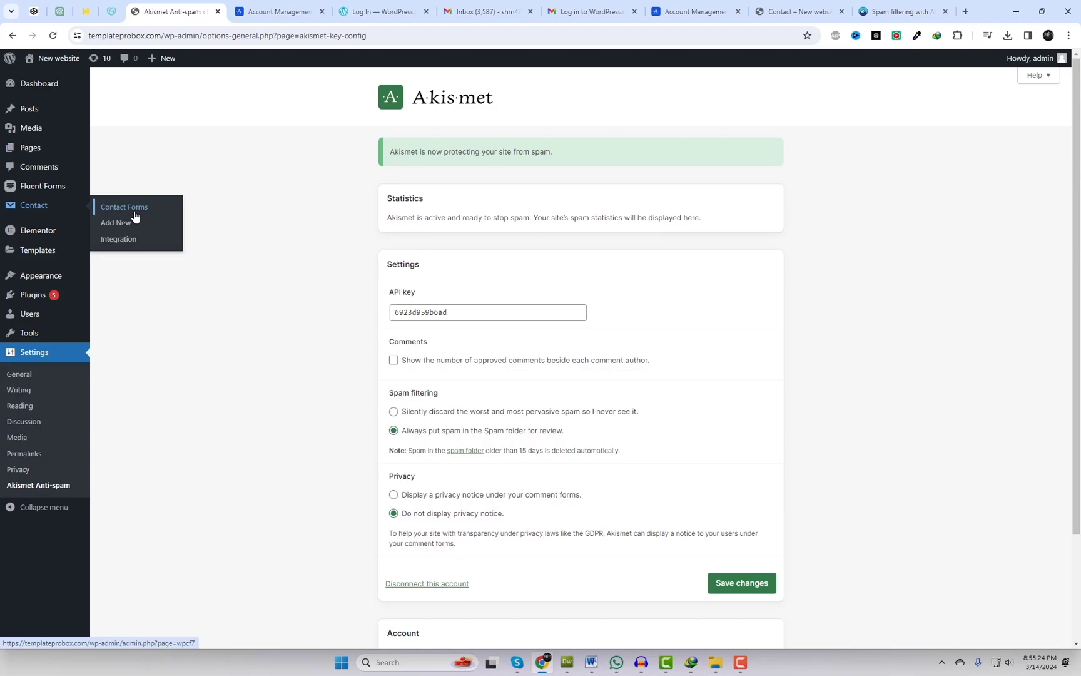
click(134, 212)
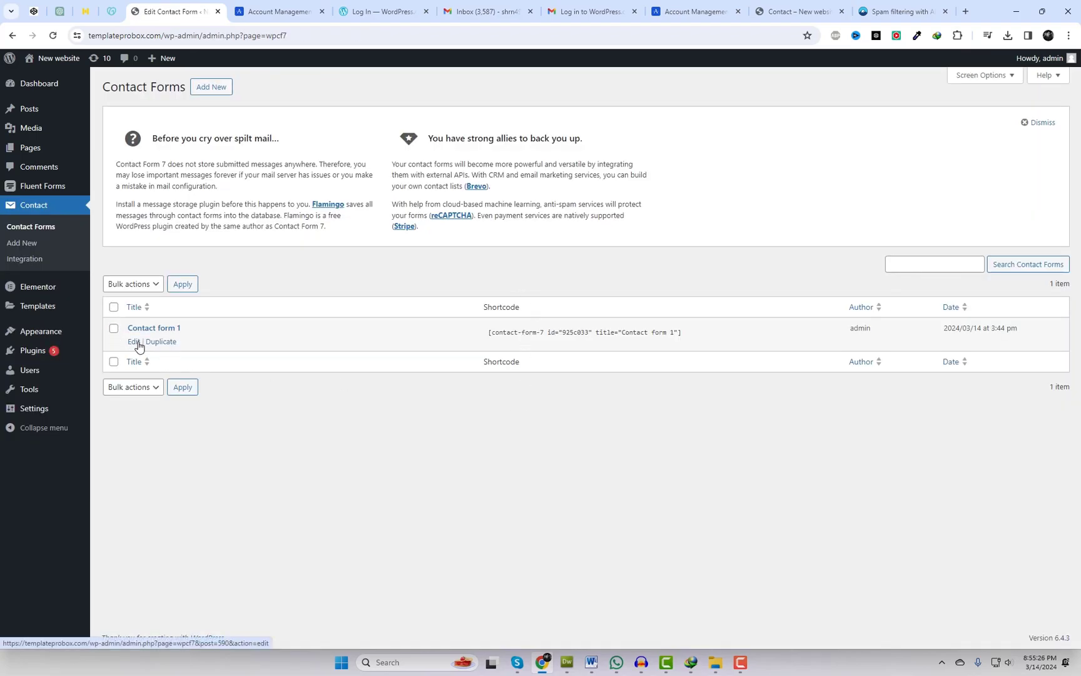
click(136, 343)
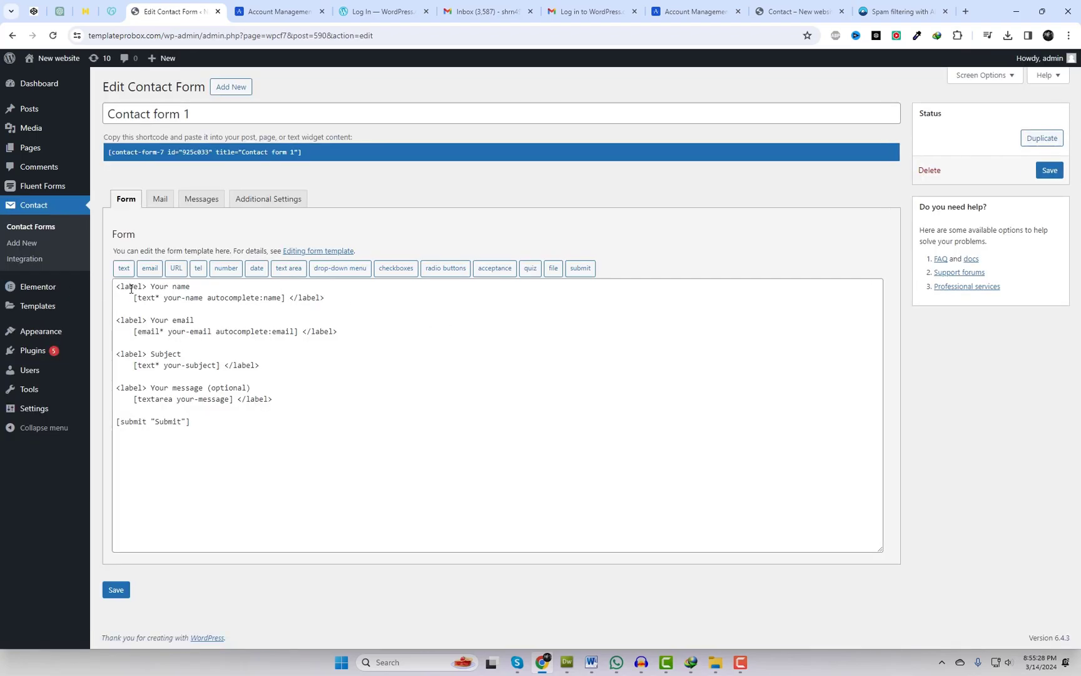
click(283, 299)
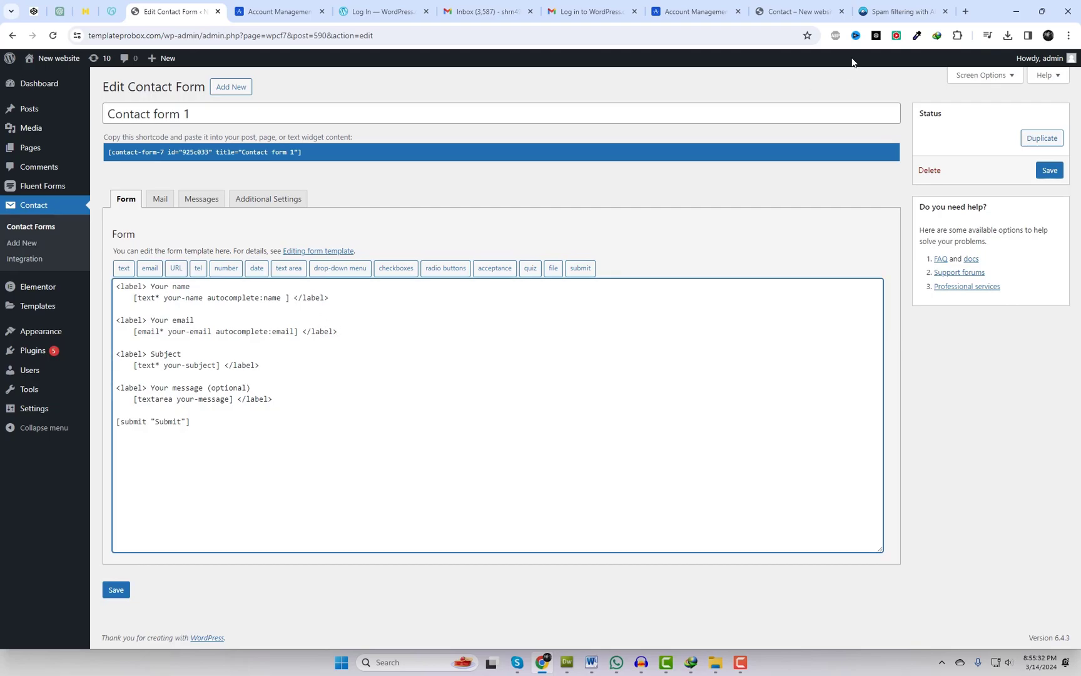
- In the Contact Form 7 Akismet article, copy the akismet:author option
drag(901, 12, 275, 12)
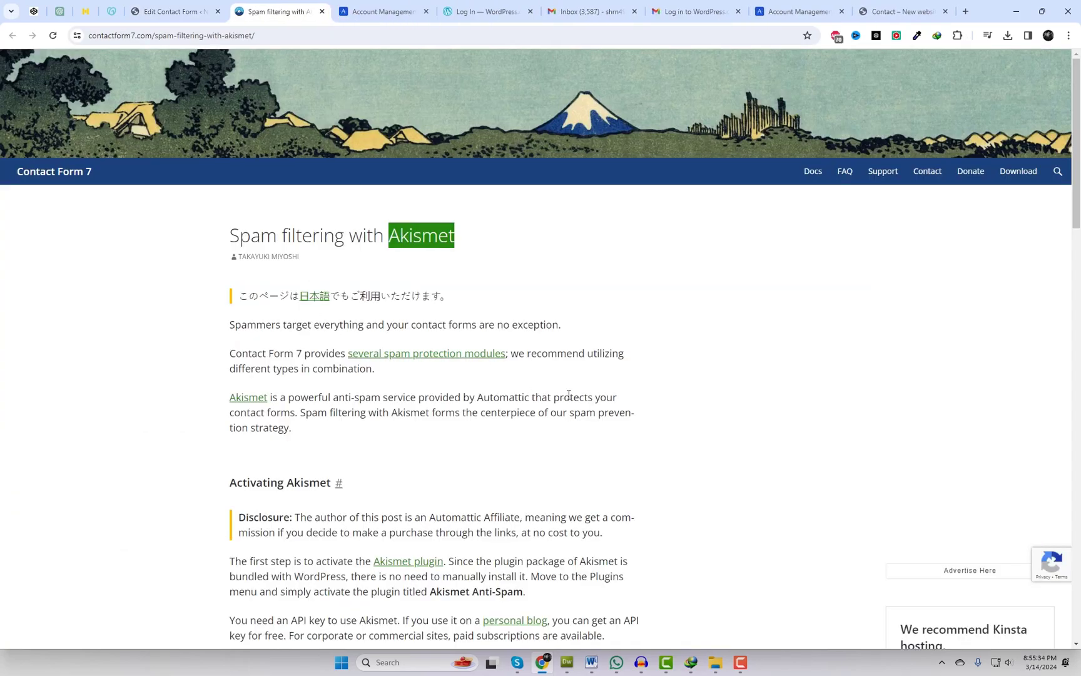
scroll(569, 396, down, 10)
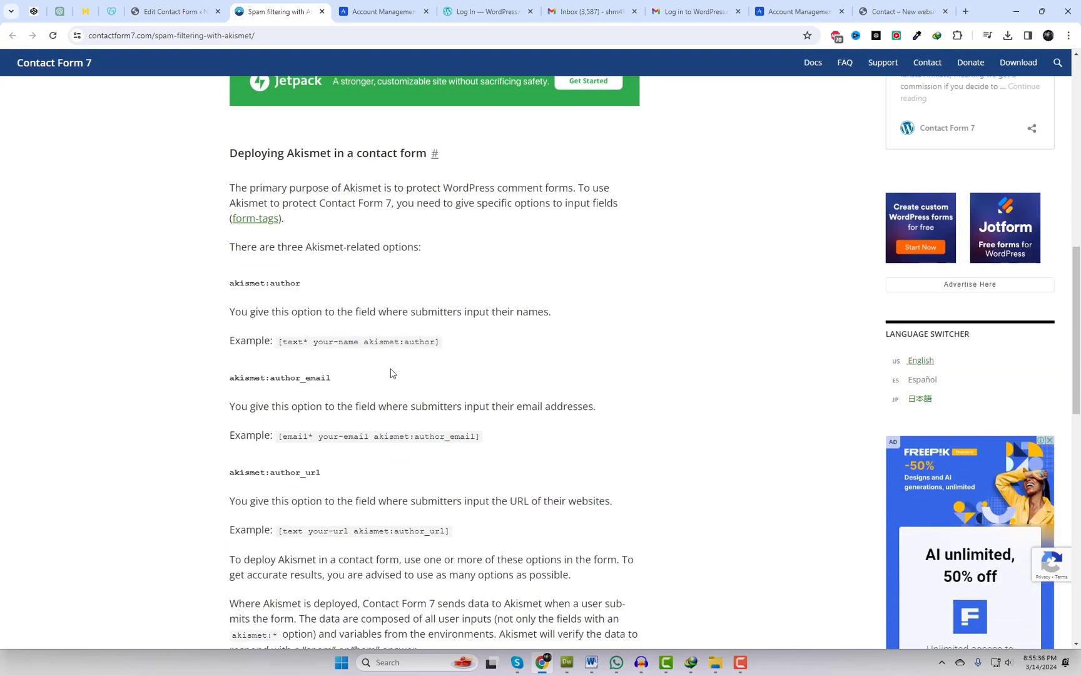
drag(364, 342, 436, 346)
key(ctrl+c)
- Paste akismet:author into Contact form 1's your-name tag
click(184, 11)
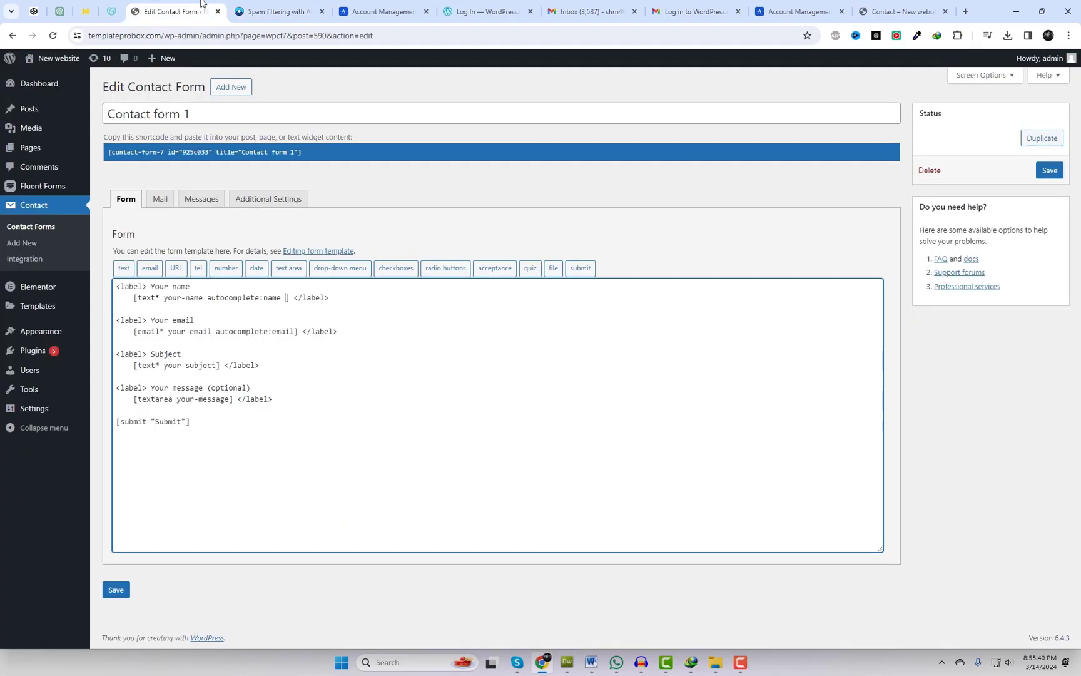
key(ctrl+v)
drag(347, 298, 285, 298)
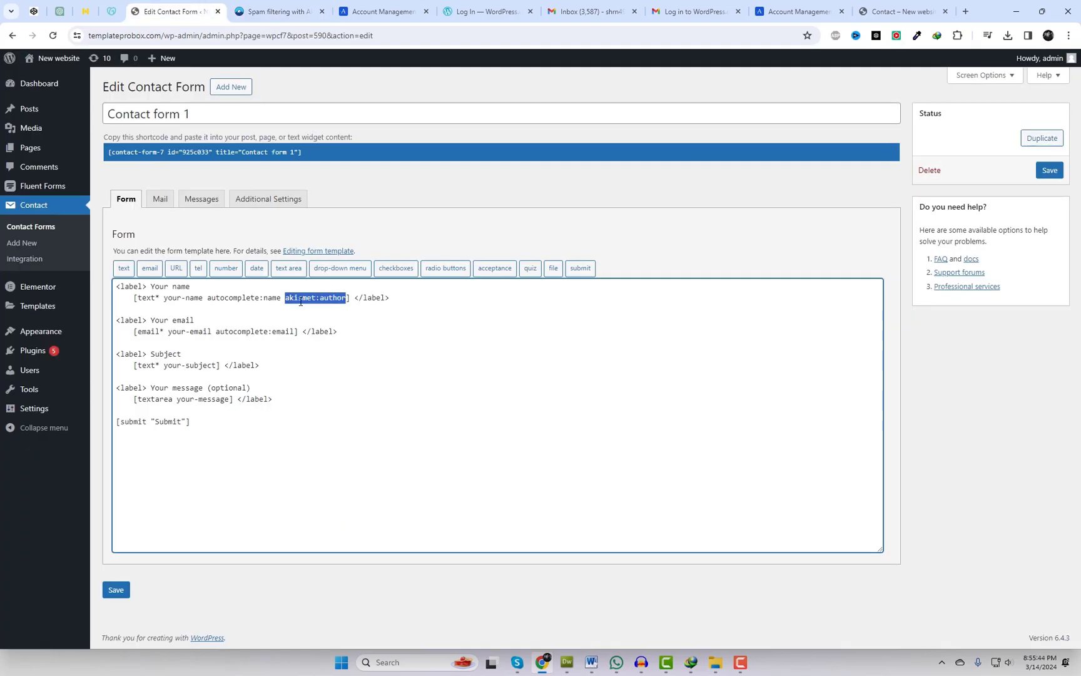
- Copy akismet:author_email from the article and paste it at the end of the your-email tag
click(281, 11)
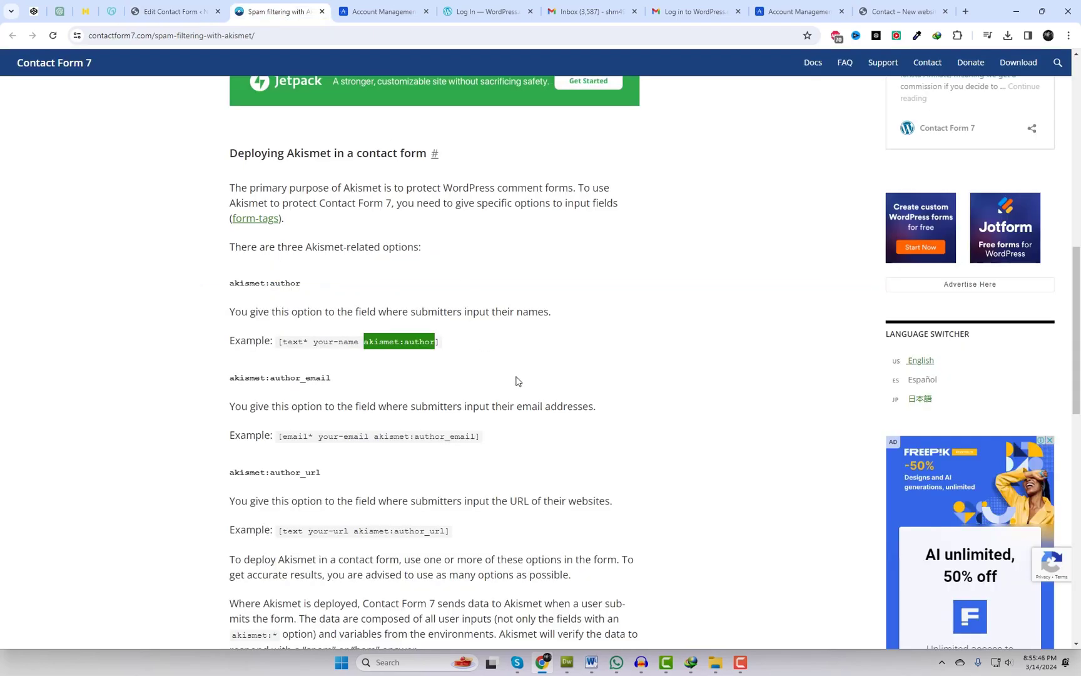
scroll(518, 380, down, 1)
click(476, 393)
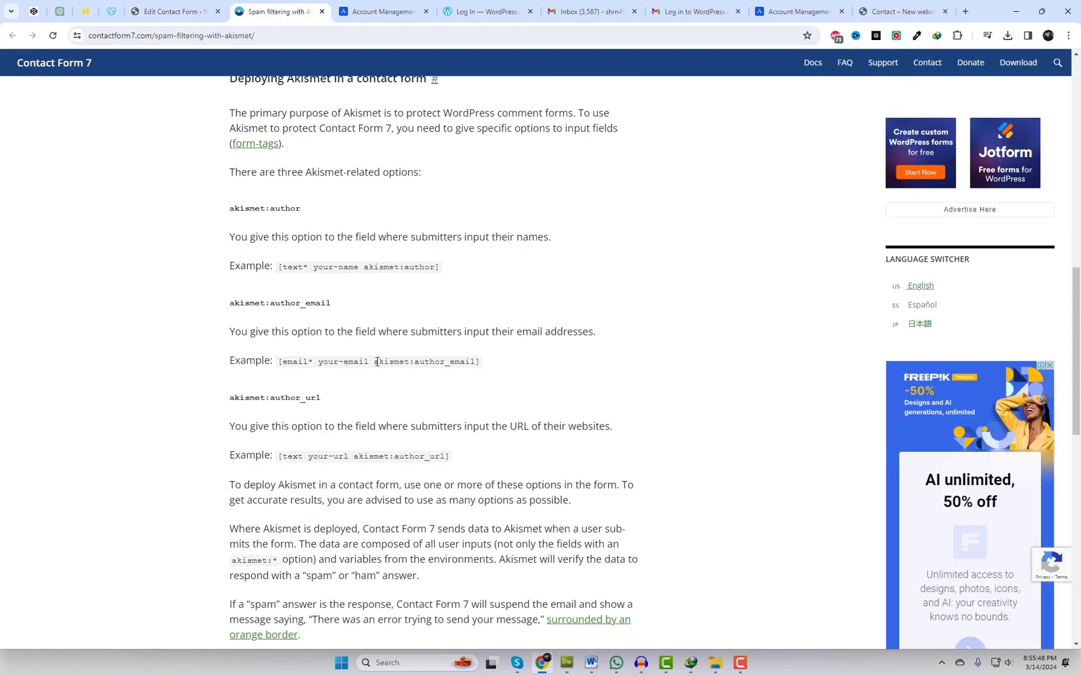
drag(376, 364, 475, 366)
key(ctrl+c)
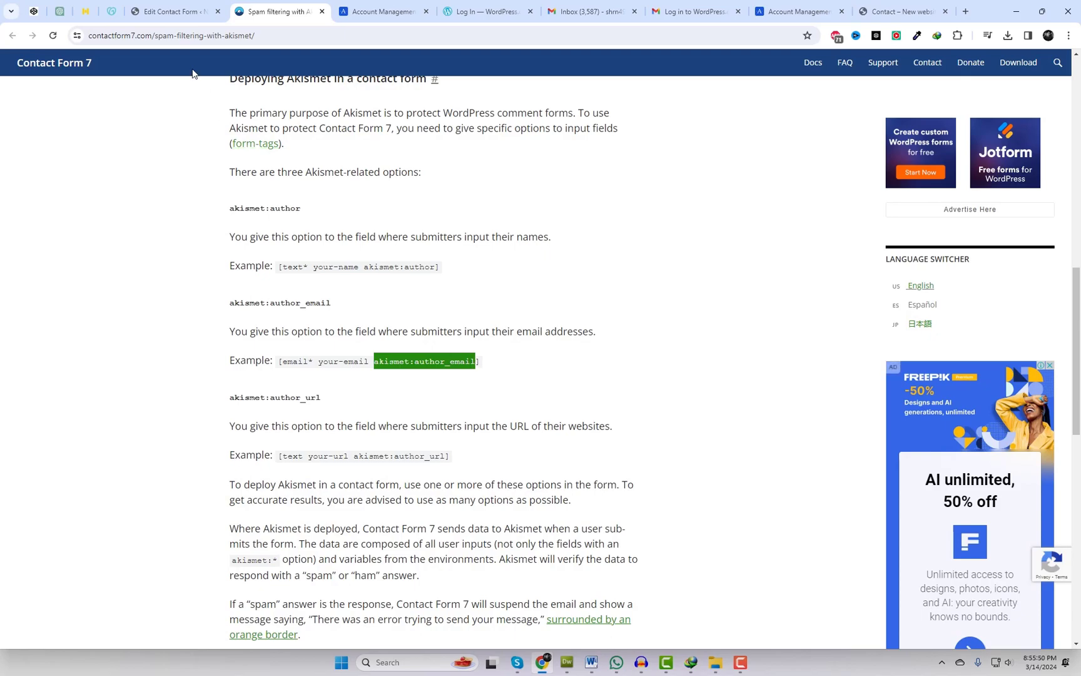
click(194, 9)
click(297, 332)
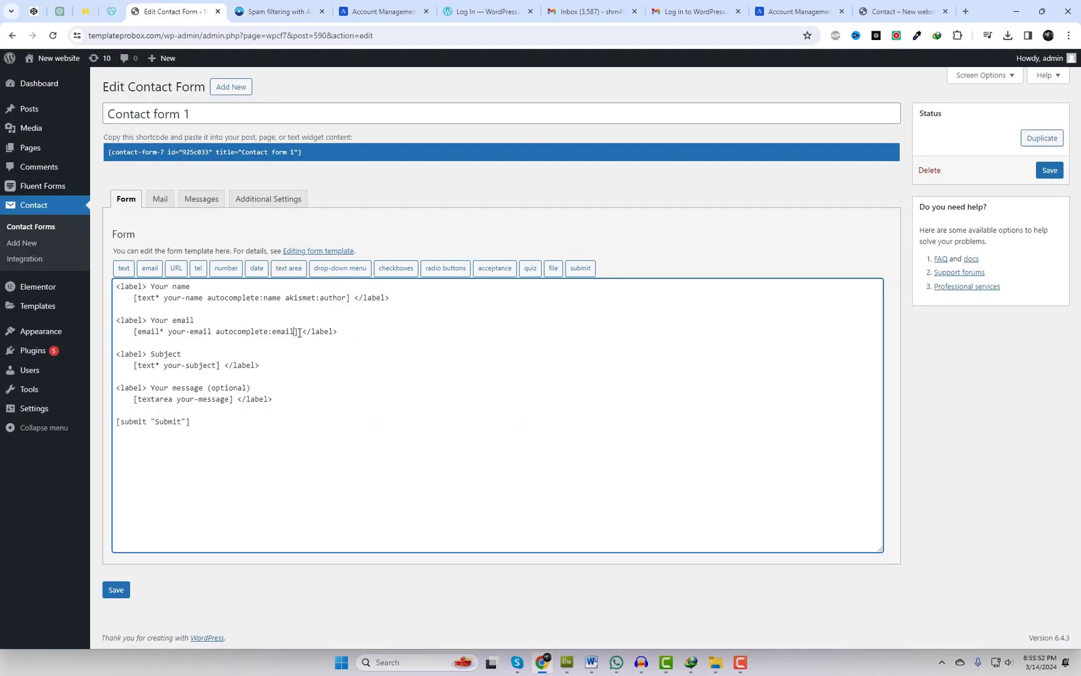
key(ctrl+v)
- Scroll the Akismet article down and select the spam-testing instructions paragraph
click(275, 11)
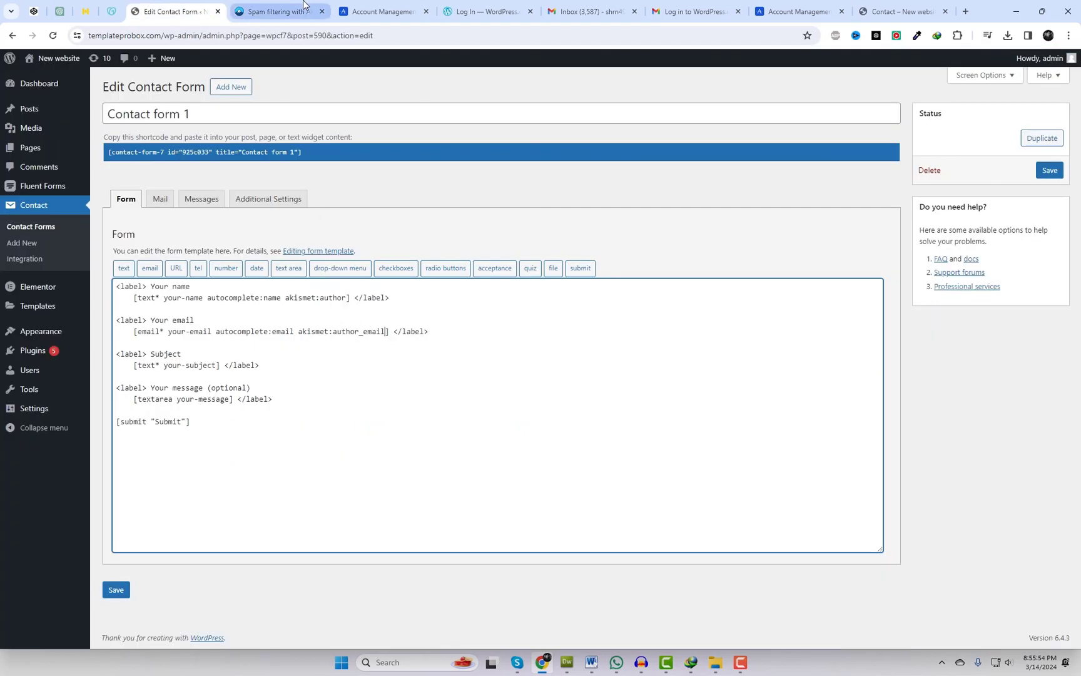
scroll(538, 371, down, 1)
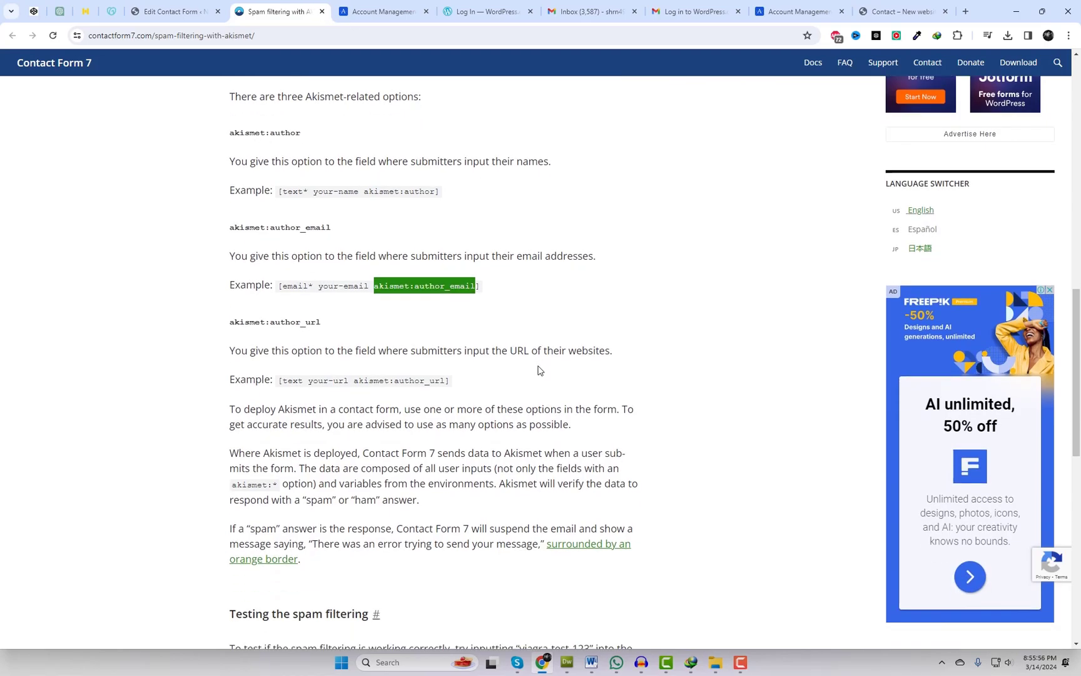
scroll(420, 393, down, 1)
scroll(416, 393, down, 1)
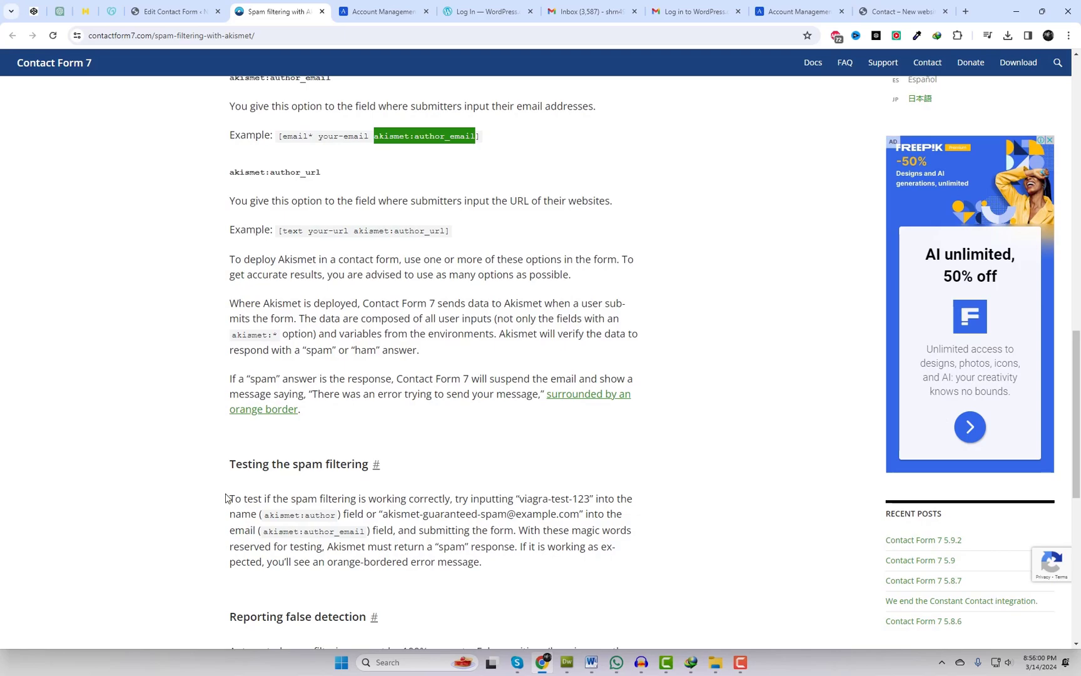
drag(229, 498, 515, 531)
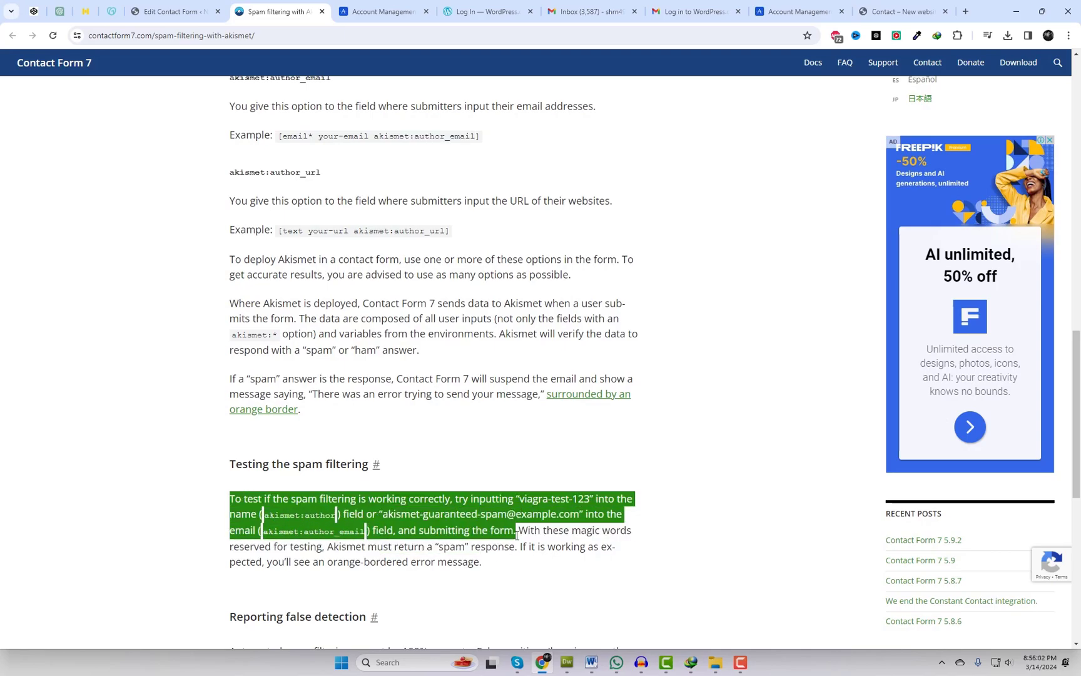
- Save Contact form 1 with its new Akismet options
click(578, 388)
click(175, 11)
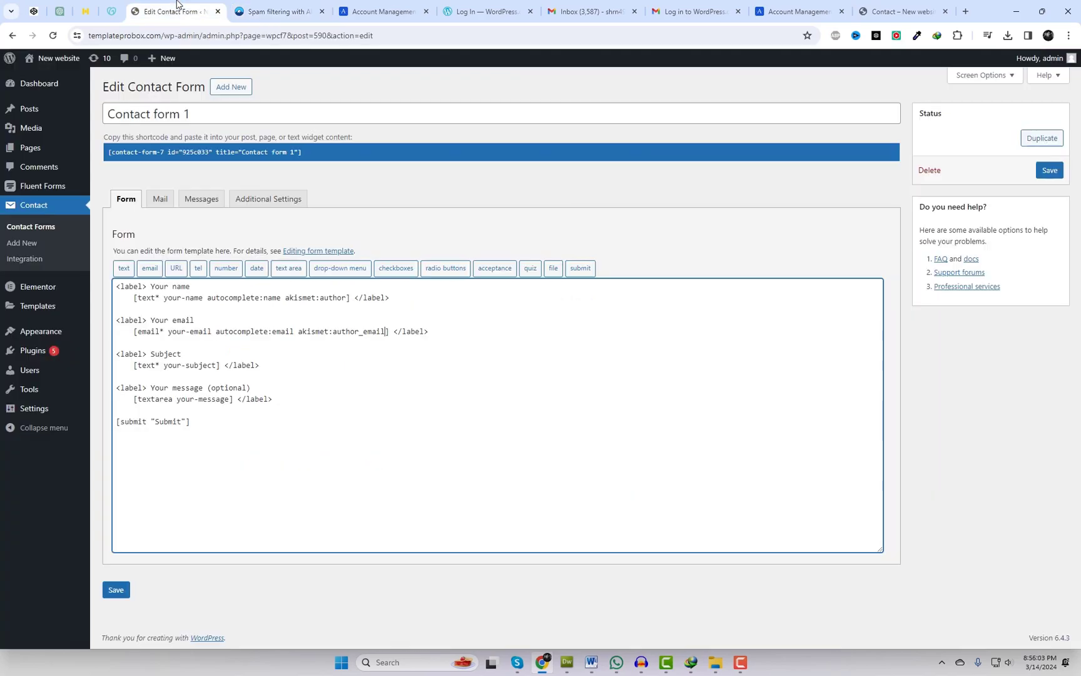
click(118, 595)
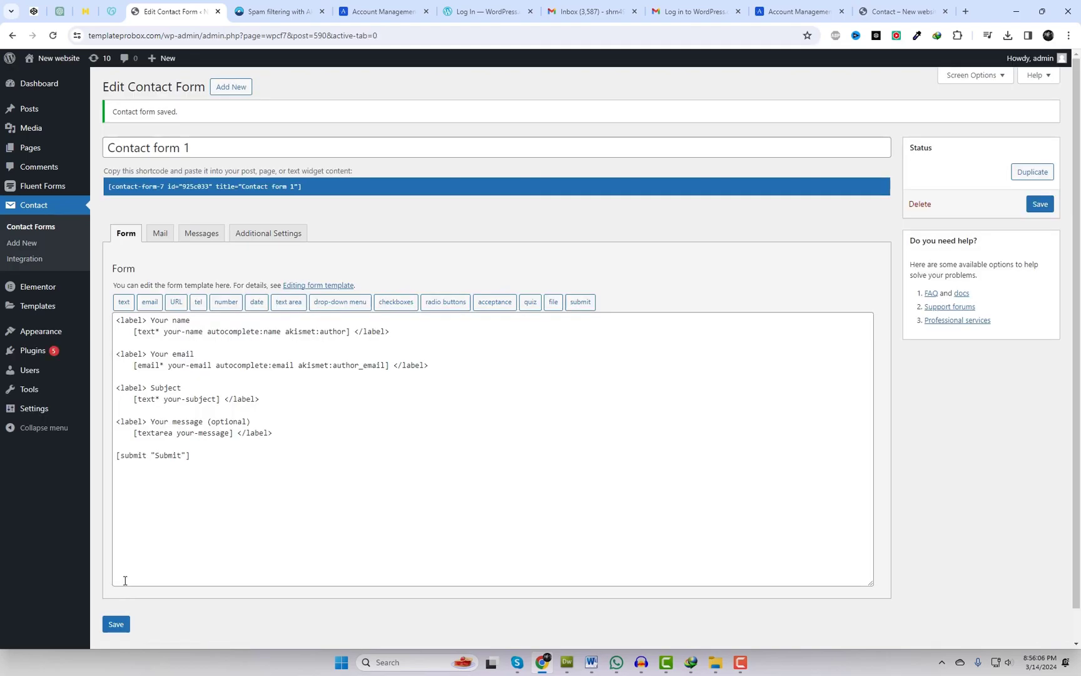
- Visit the live site and view its Contact page form
click(42, 81)
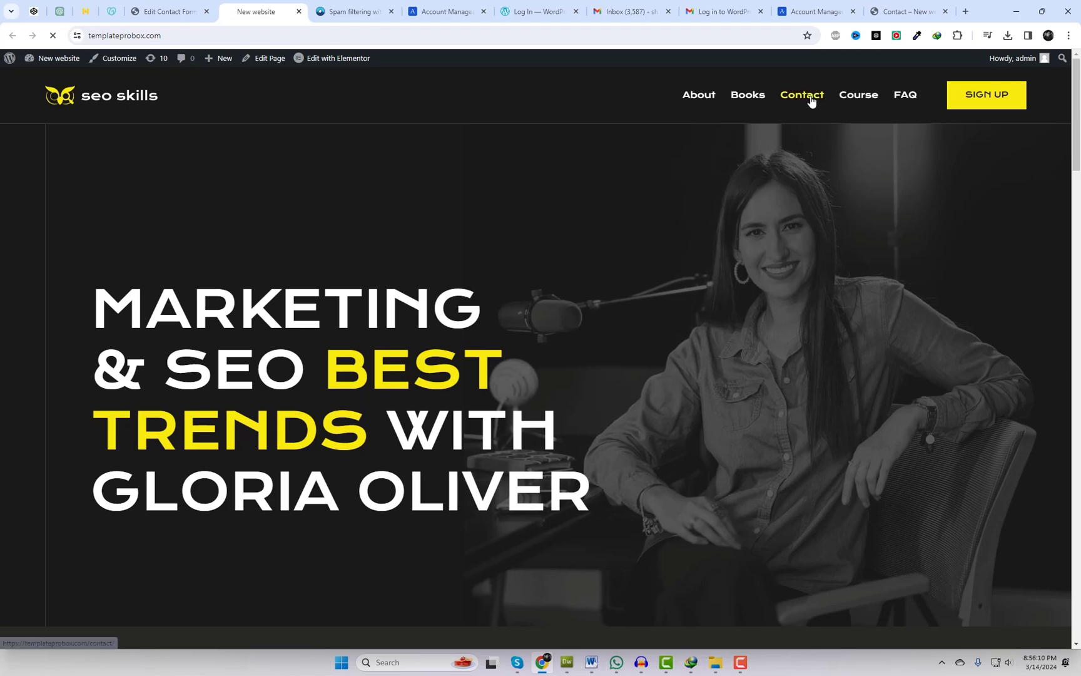
click(807, 98)
scroll(652, 368, down, 5)
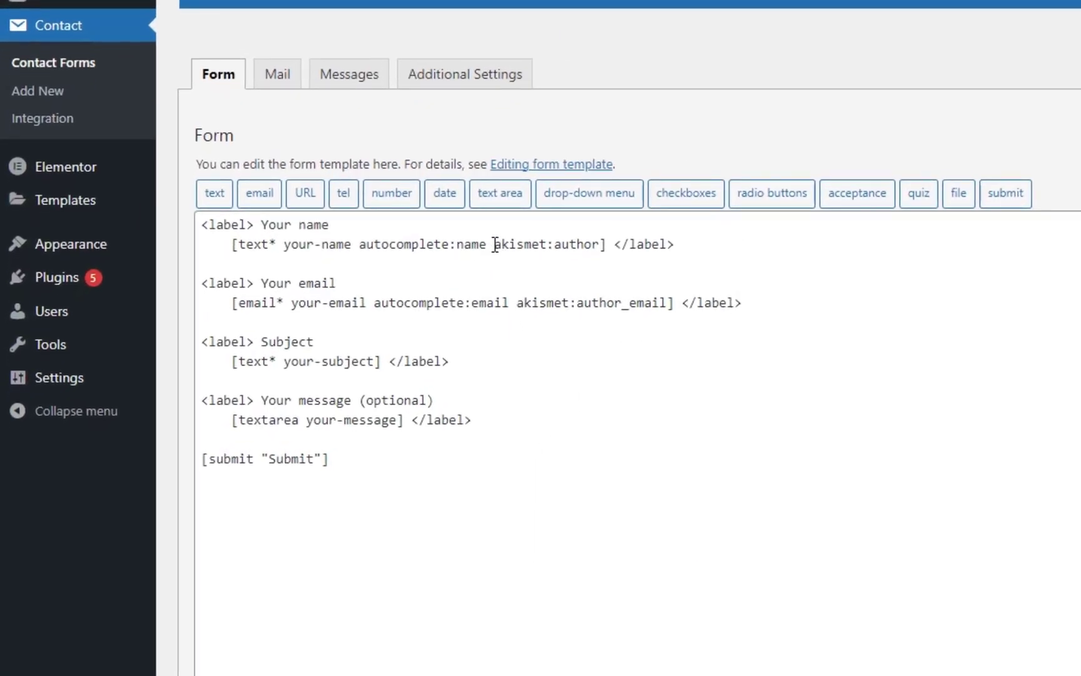
drag(494, 244, 604, 244)
click(660, 366)
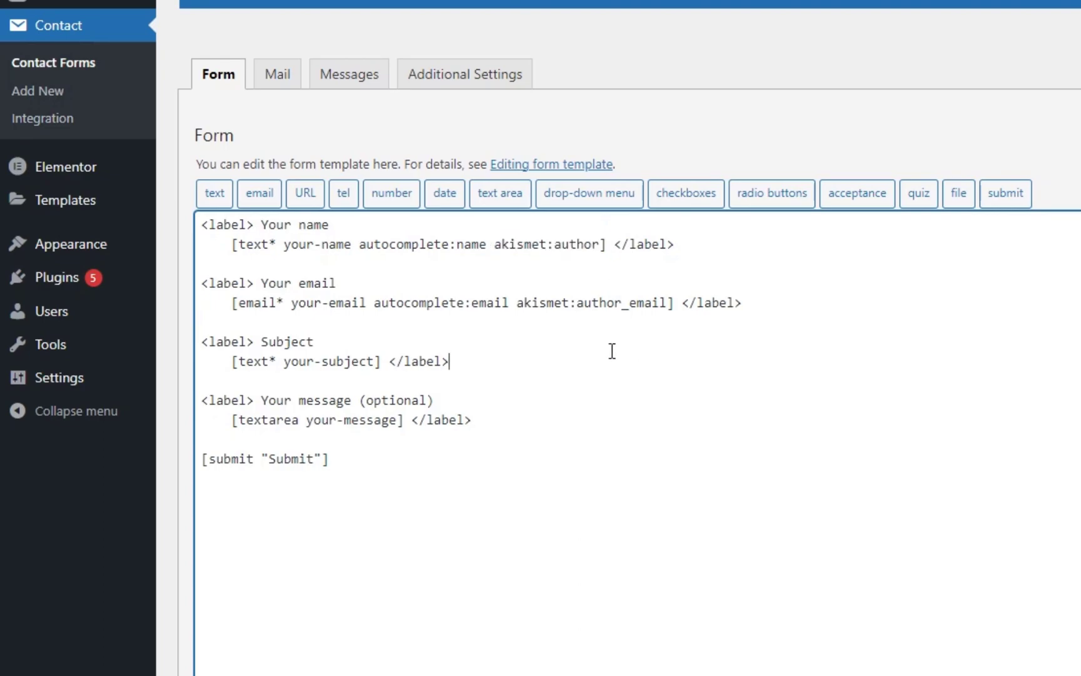
drag(516, 303, 671, 305)
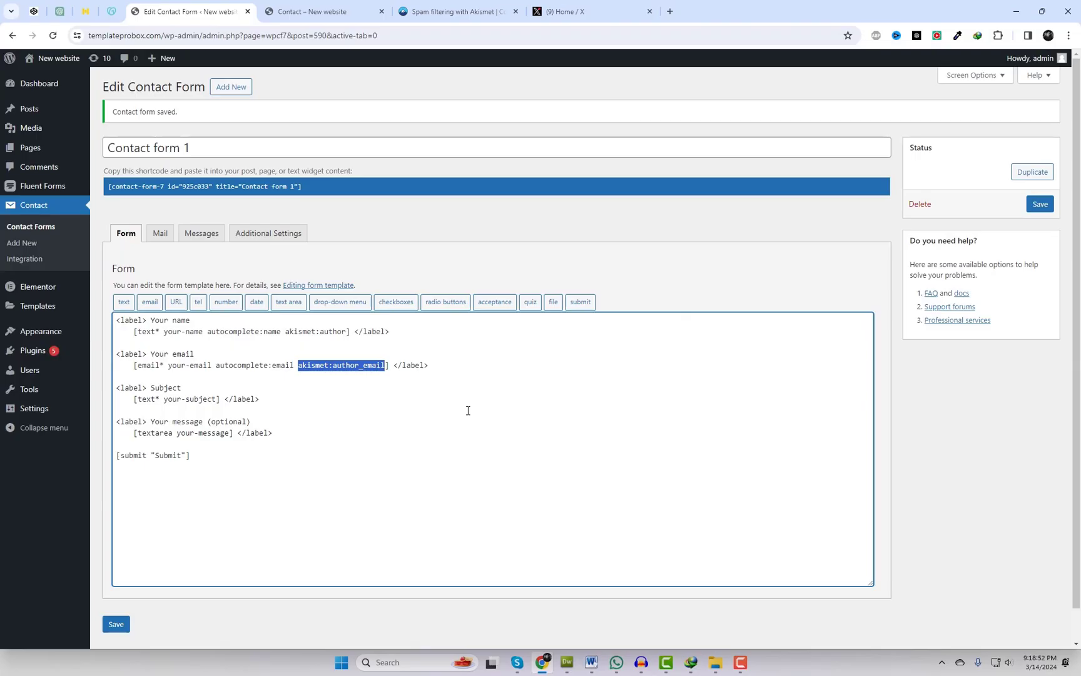
click(468, 411)
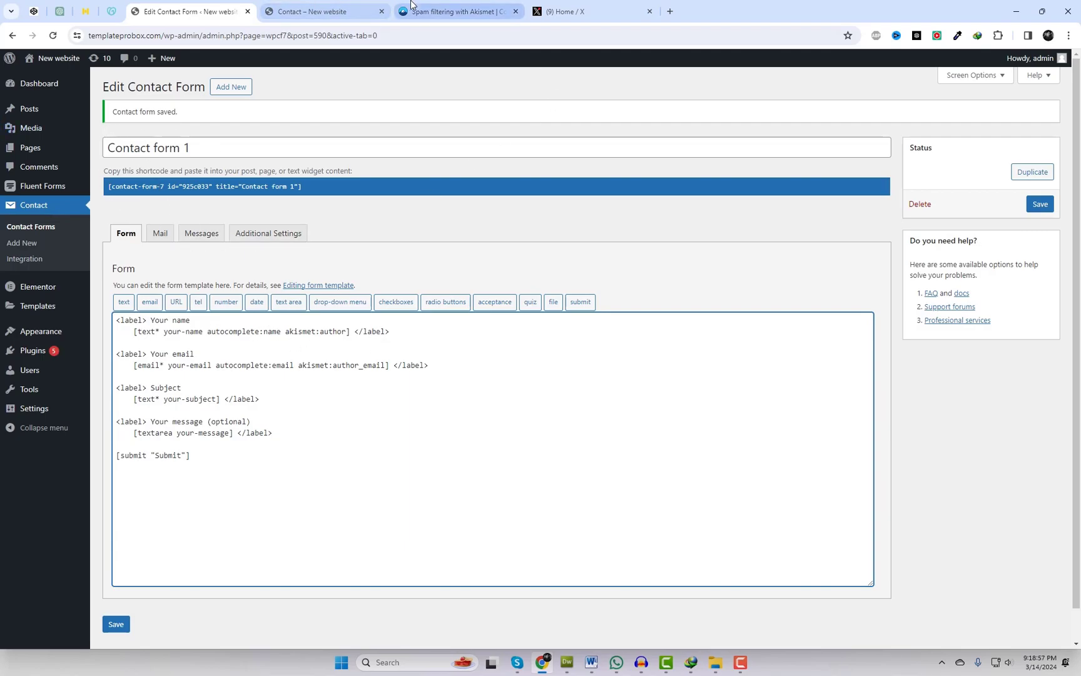
- Return to the 'Contact – New website' page and scroll down to its name, email, subject and message form
mouse_move(428, 3)
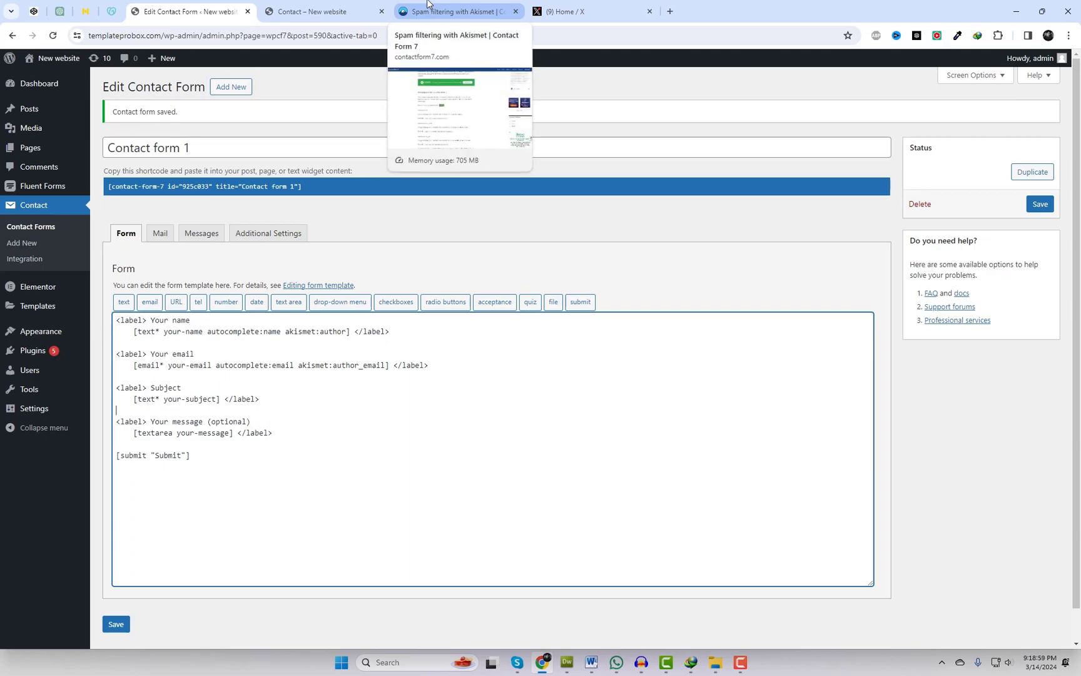
click(316, 9)
scroll(945, 312, down, 1)
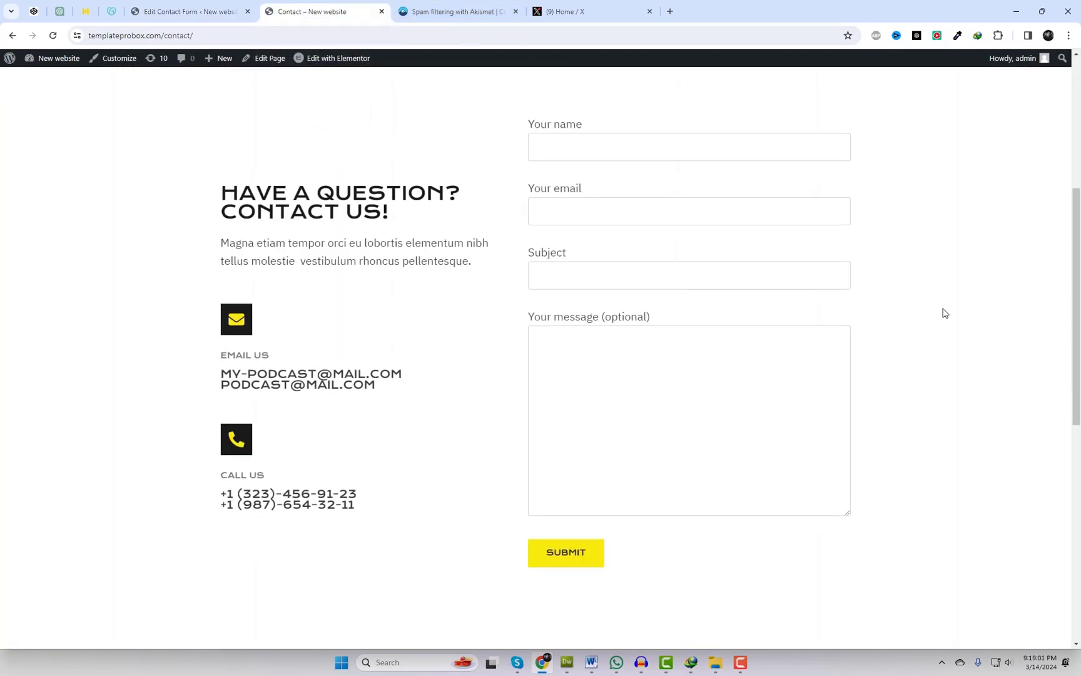
scroll(945, 312, down, 1)
scroll(1077, 275, up, 1)
drag(1077, 270, 1078, 280)
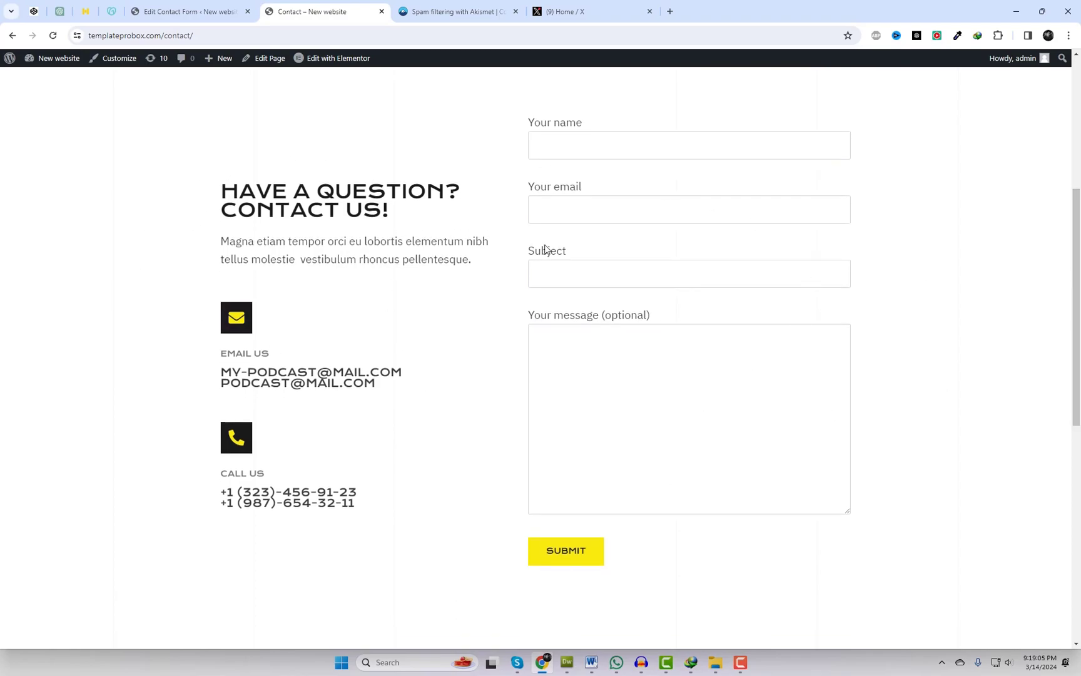